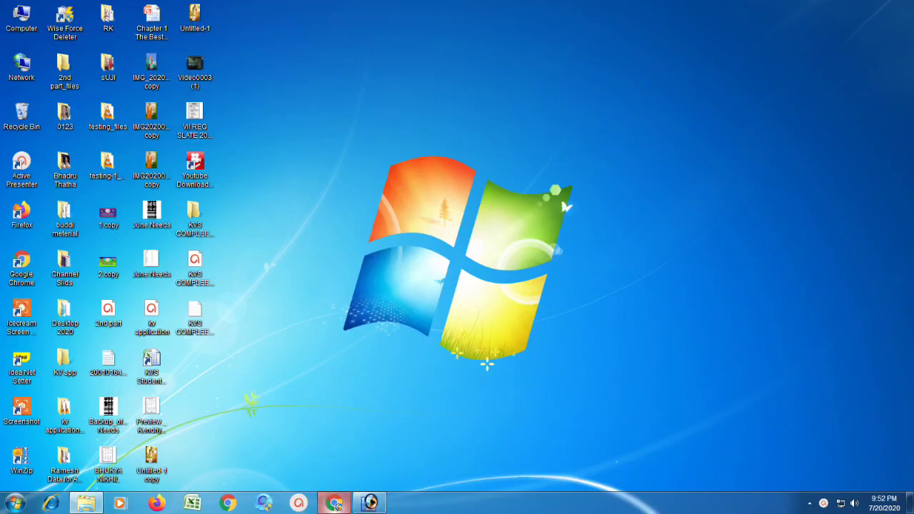
# - Restore the Chrome browser window from the taskbar
pyautogui.click(334, 503)
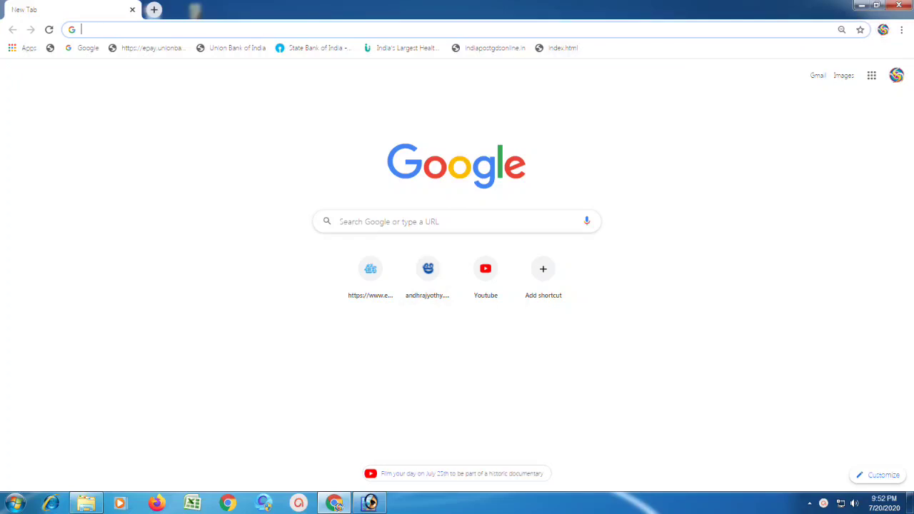
# - Load kvsonlineadmission.kvs.gov.in from the index.html bookmark
pyautogui.click(558, 48)
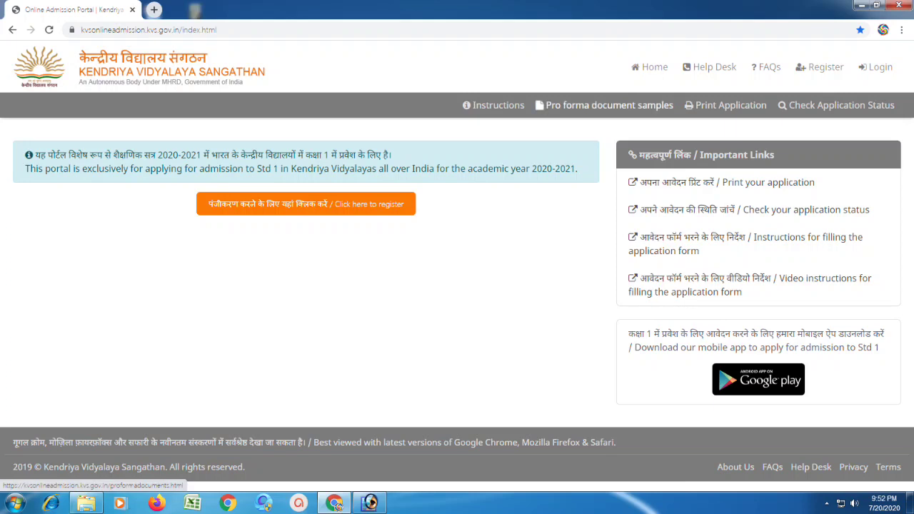
# - Go to the Pro forma document samples page and keep the current colour scheme permanently
pyautogui.click(609, 105)
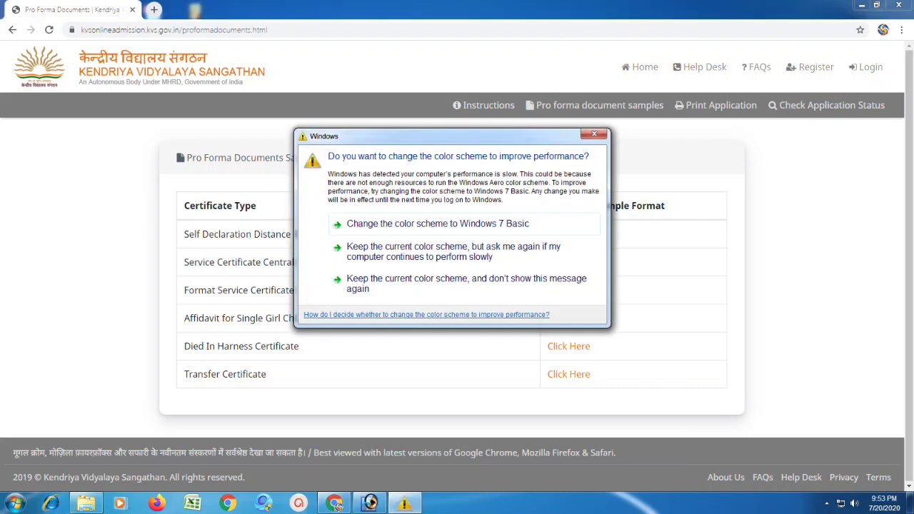
pyautogui.click(464, 283)
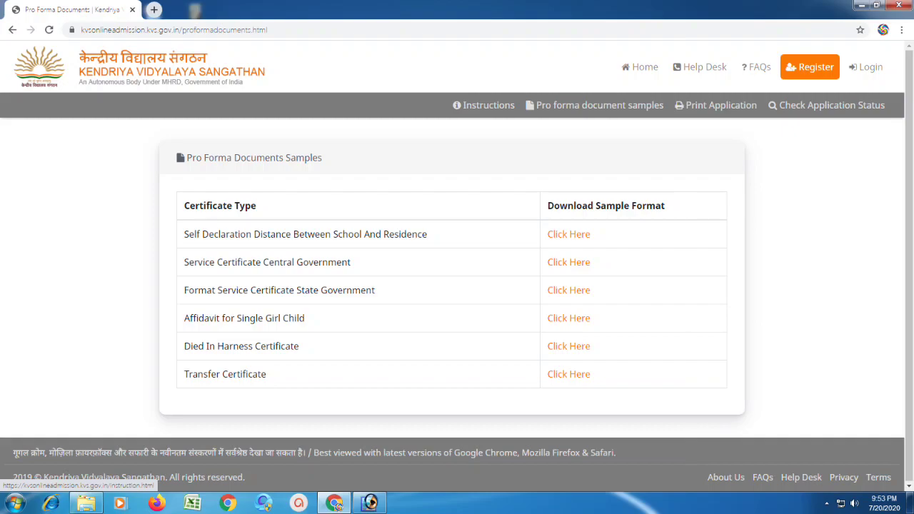
# - From Register, read through the instructions, tick the declaration and proceed to New Registration
pyautogui.click(810, 67)
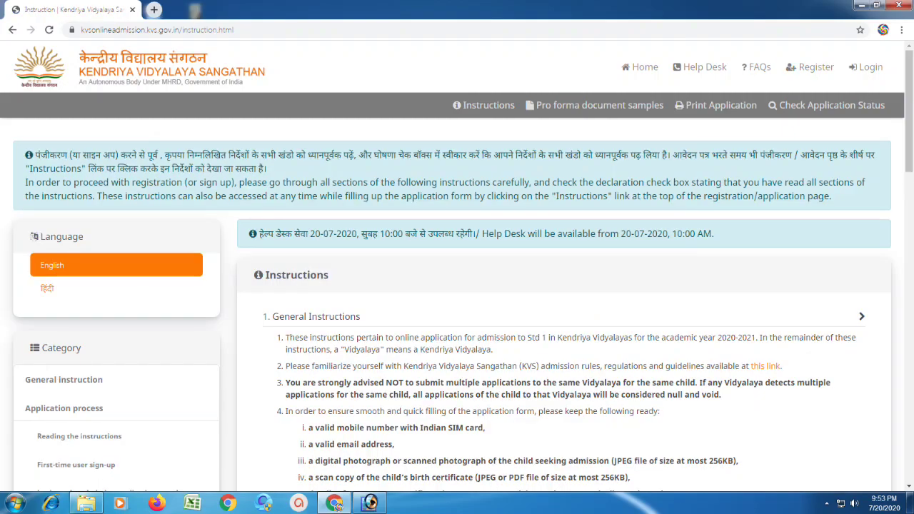
pyautogui.scroll(-3, 457, 286)
pyautogui.scroll(-15, 457, 264)
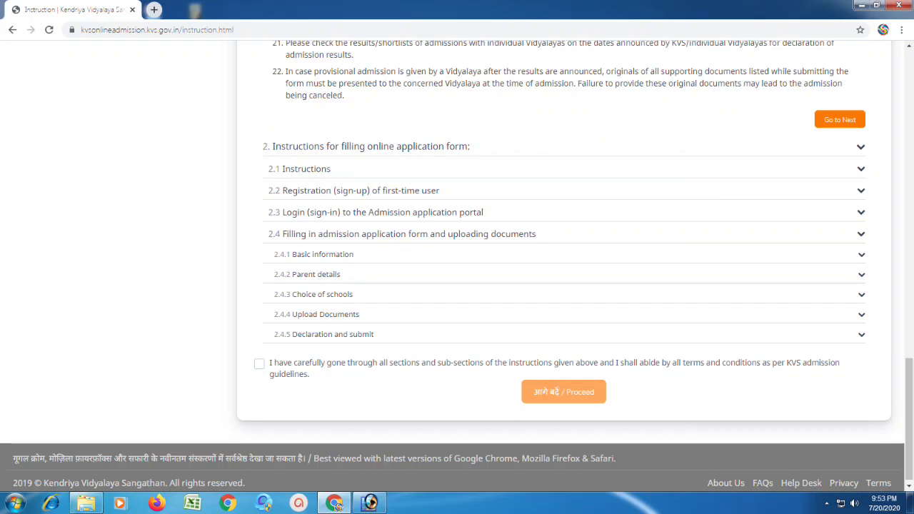
pyautogui.click(259, 364)
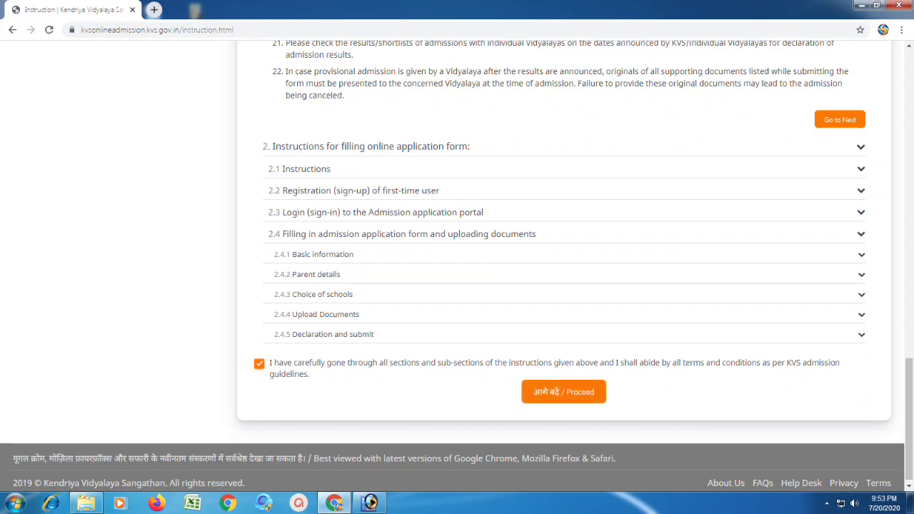
pyautogui.click(563, 391)
pyautogui.scroll(-1, 563, 391)
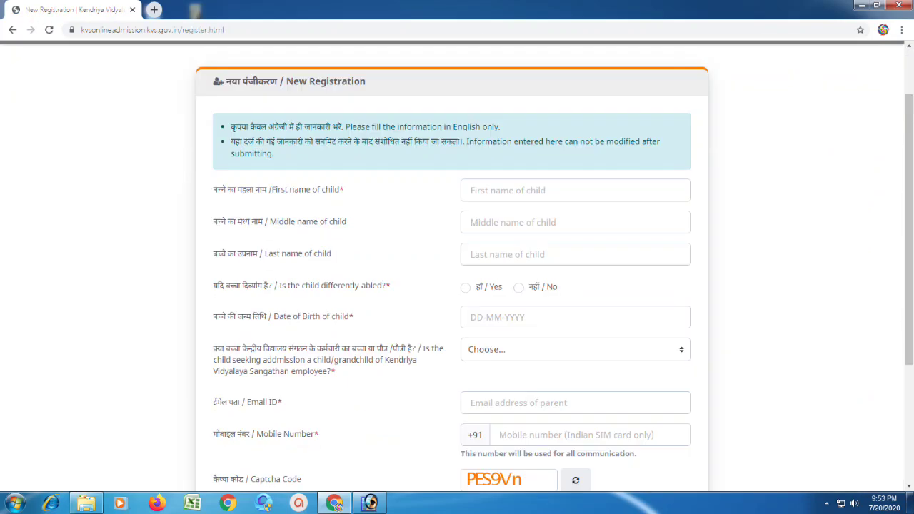
pyautogui.scroll(-1, 563, 286)
# - Enter the child's first name and set differently-abled to No
pyautogui.click(563, 150)
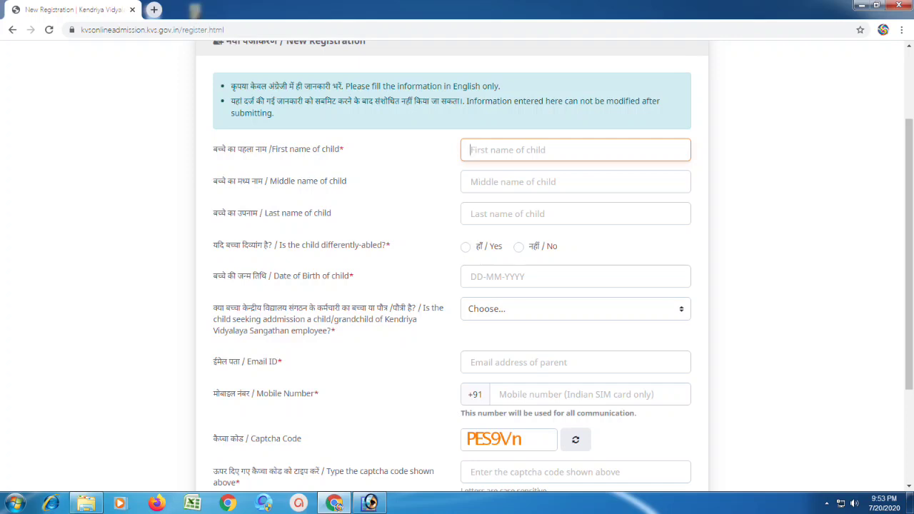
pyautogui.write('S')
pyautogui.press('BackSpace')
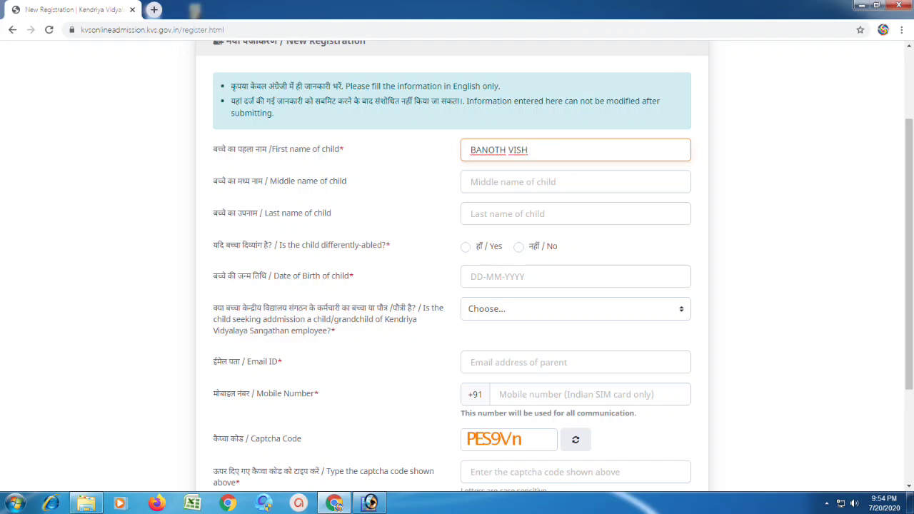
pyautogui.click(519, 247)
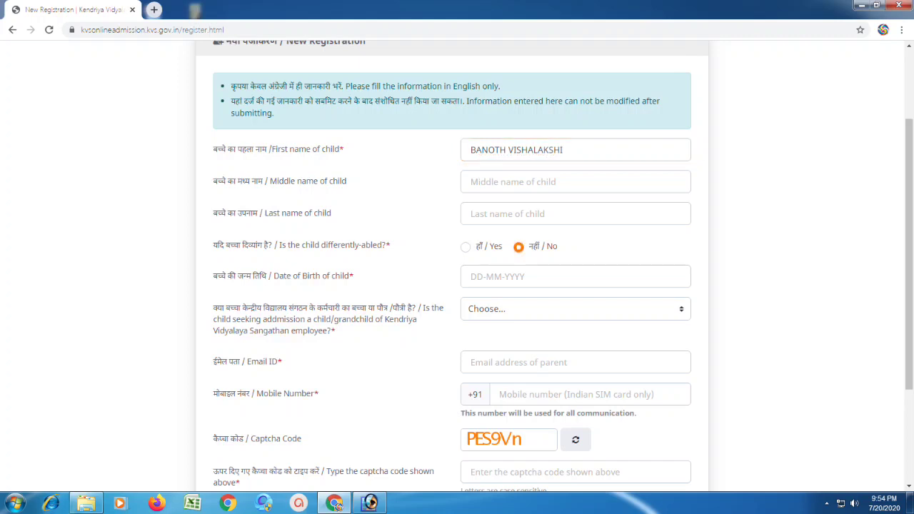
# - Set date of birth to 10-05-2014 after the age limit rejects 10/05/2005
pyautogui.click(536, 276)
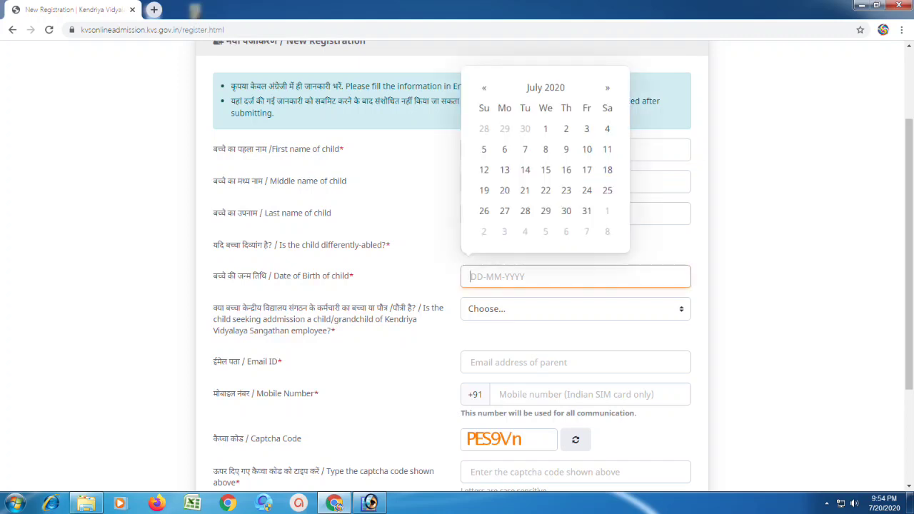
pyautogui.write('10')
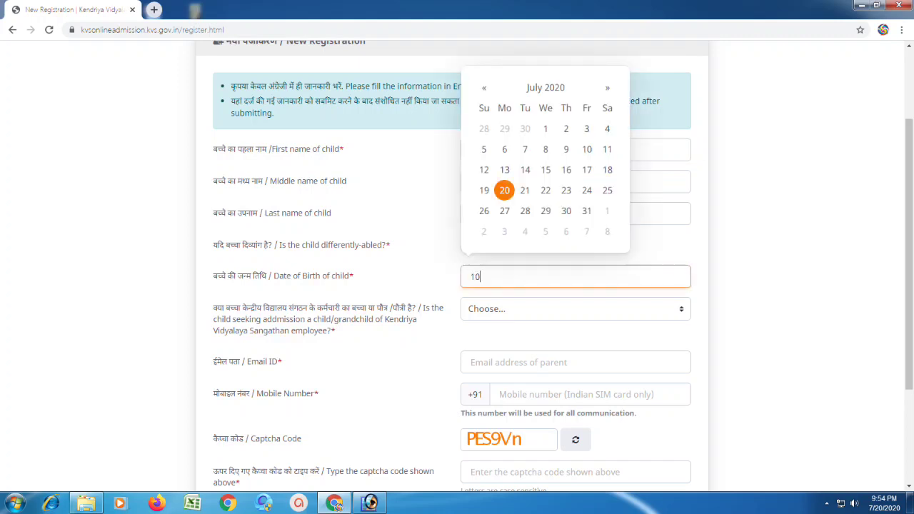
pyautogui.write('/05/200')
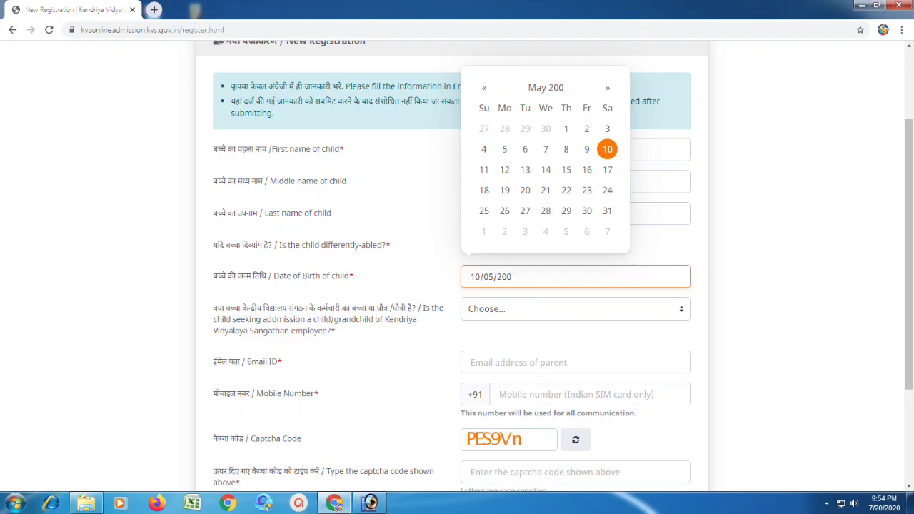
pyautogui.write('5')
pyautogui.press('Tab')
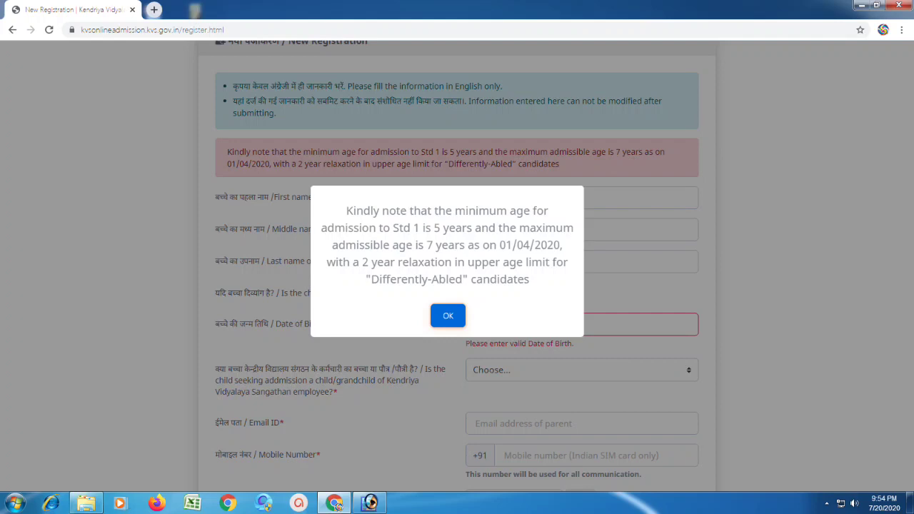
pyautogui.click(448, 315)
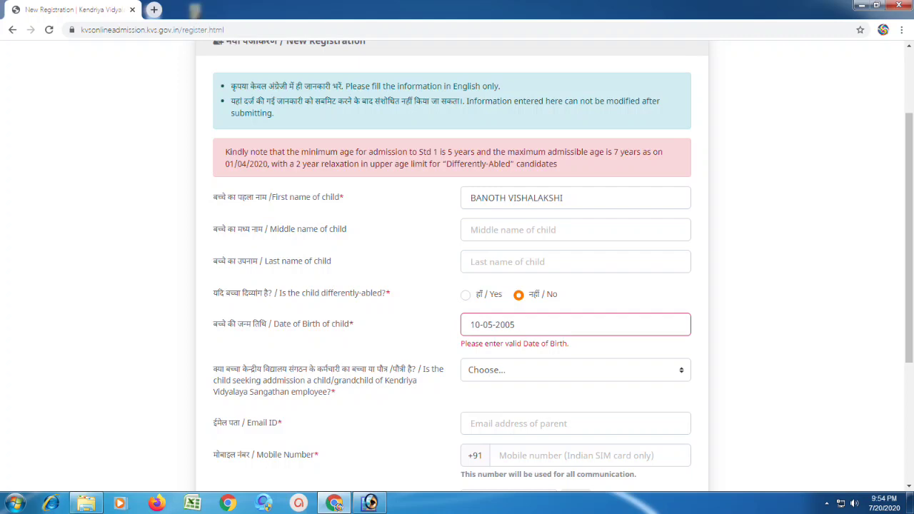
pyautogui.click(537, 325)
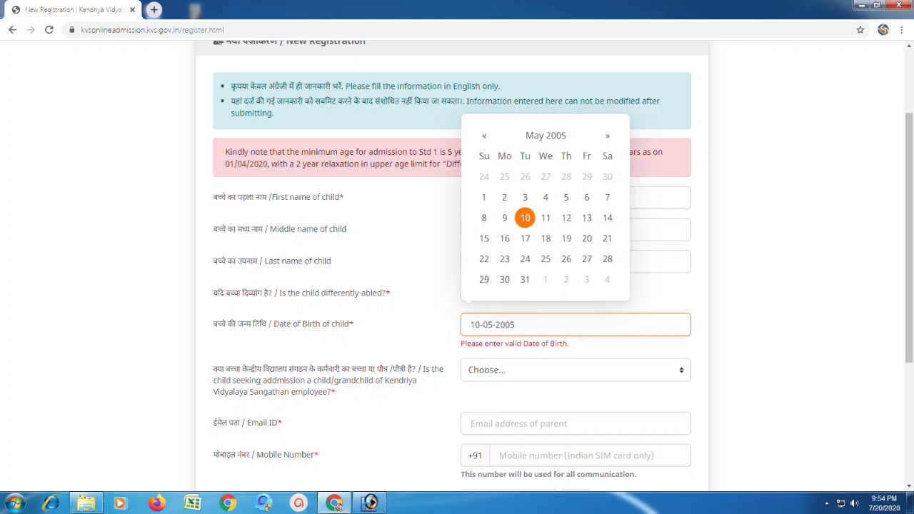
pyautogui.press('BackSpace')
pyautogui.press('BackSpace')
pyautogui.write('14')
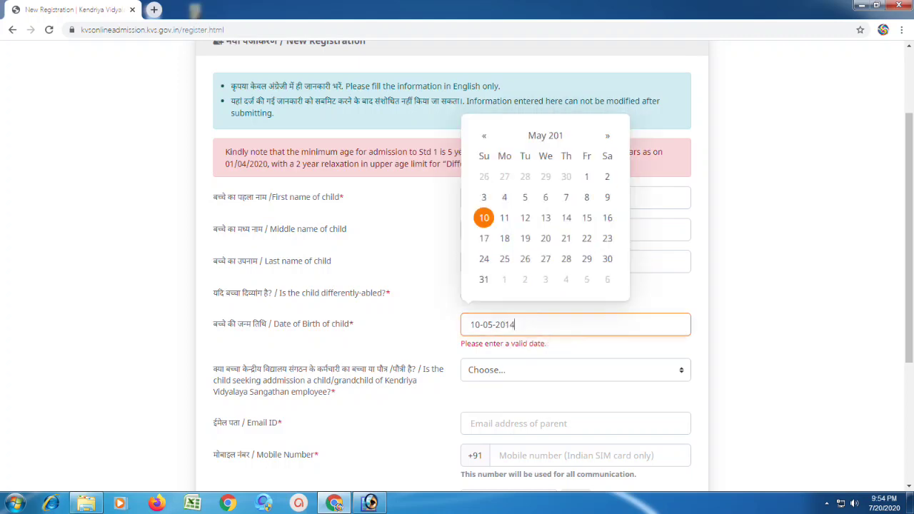
pyautogui.press('Return')
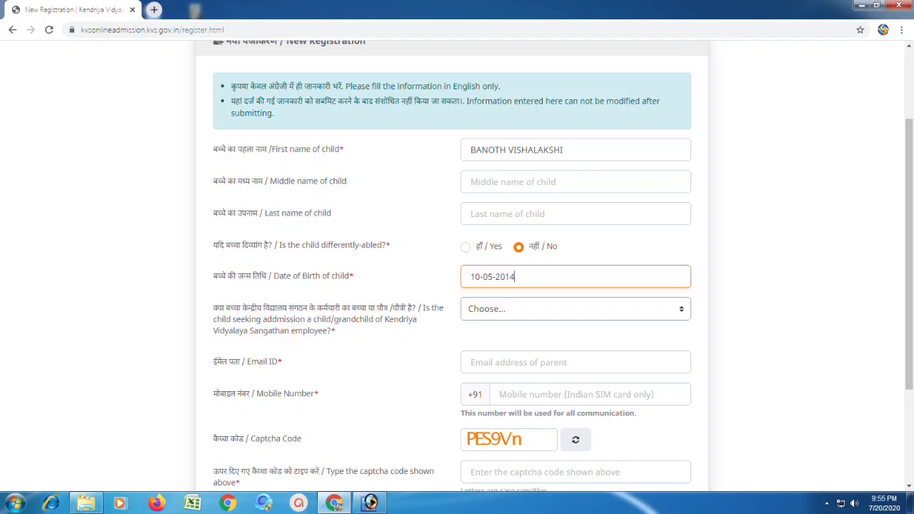
pyautogui.click(575, 309)
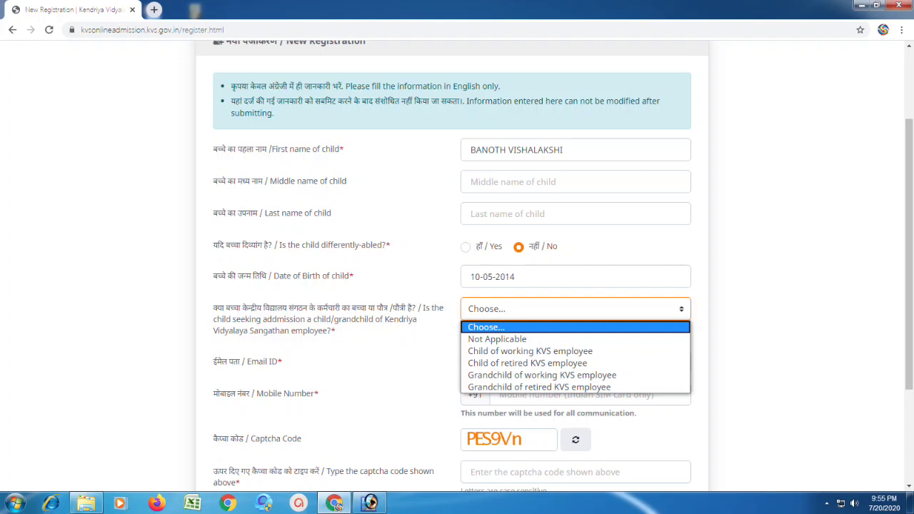
# - Set the KVS employee relation to Not Applicable
pyautogui.press('Down')
pyautogui.press('Down')
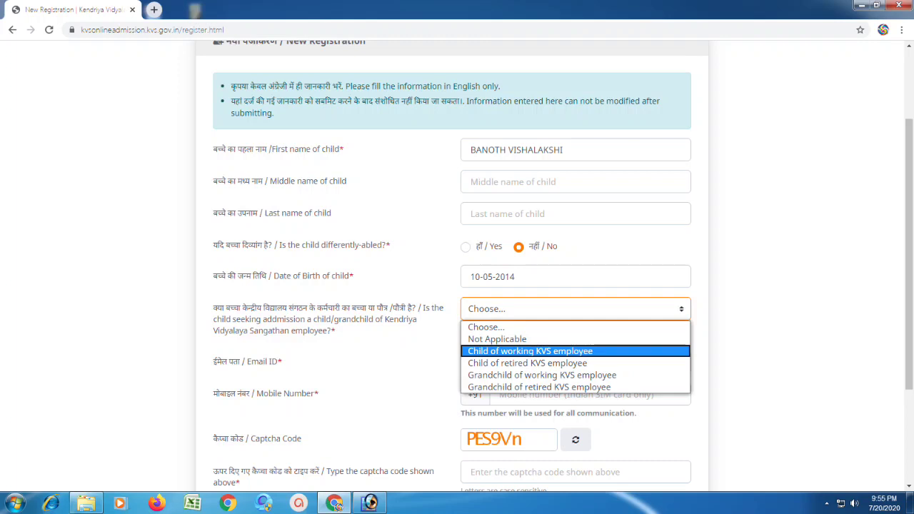
pyautogui.press('Up')
pyautogui.press('Return')
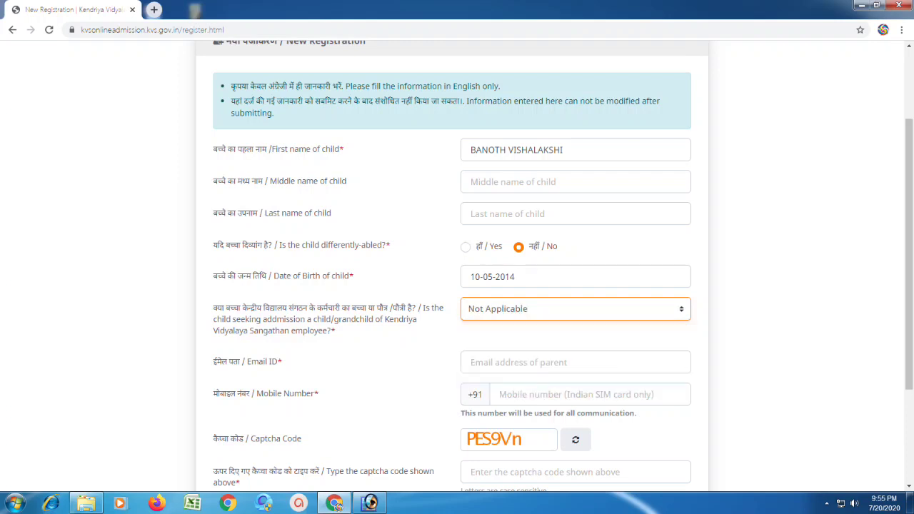
# - Enter the parent's e-mail address in the Email ID field
pyautogui.press('Tab')
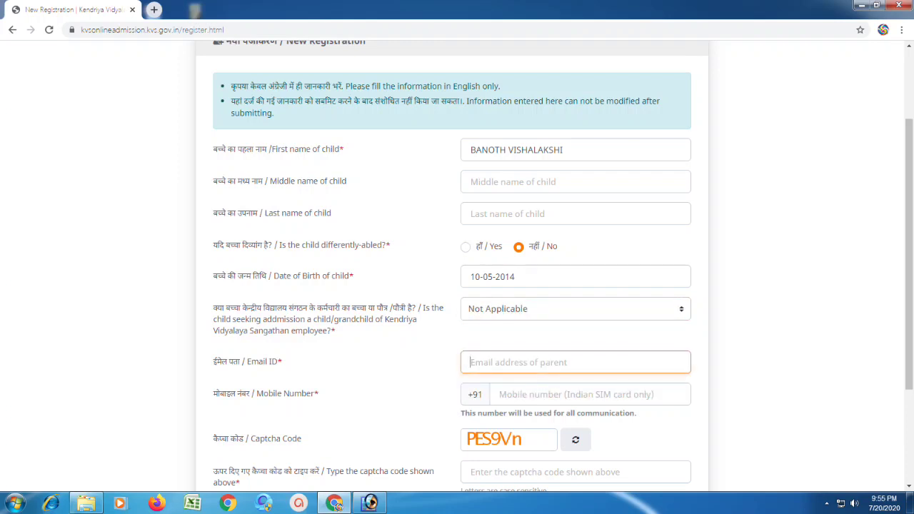
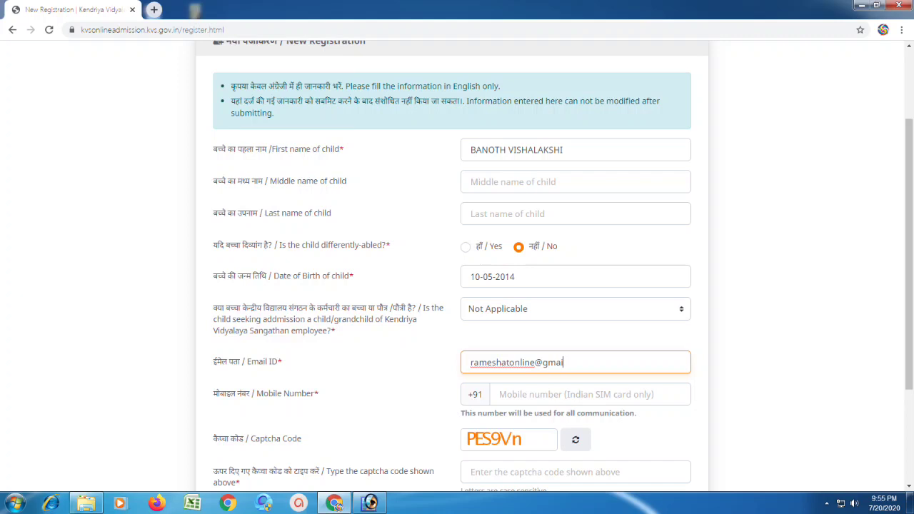
pyautogui.scroll(-2, 557, 278)
# - Enter the parent's mobile number, correcting a mistyped first attempt
pyautogui.click(575, 280)
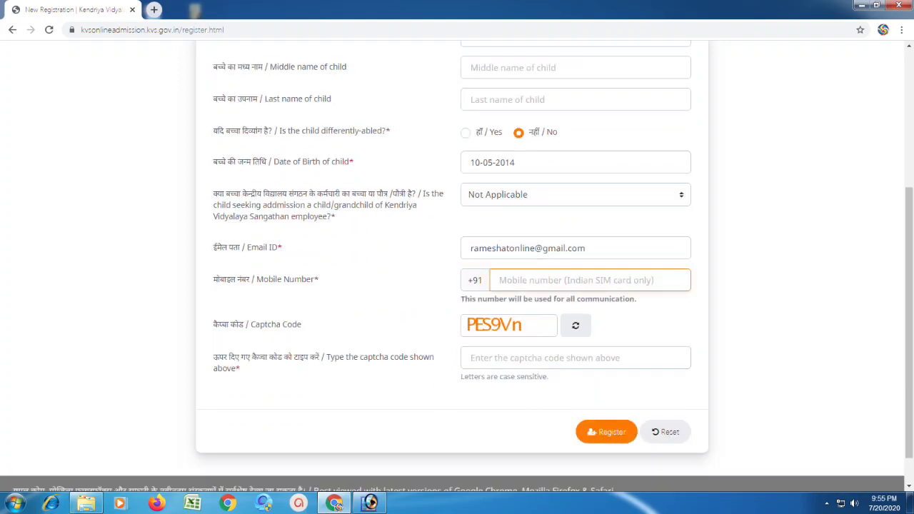
pyautogui.write('9')
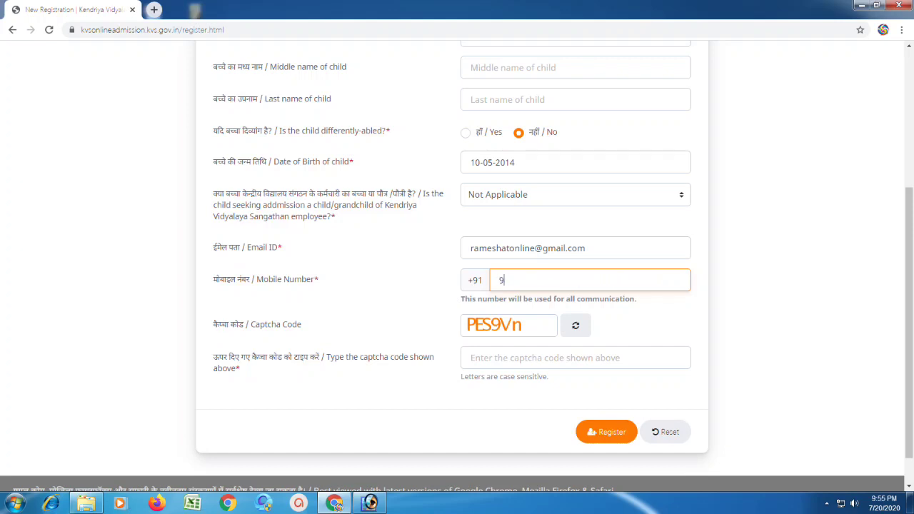
pyautogui.write('39134546')
pyautogui.press('BackSpace')
pyautogui.press('BackSpace')
pyautogui.press('BackSpace')
pyautogui.press('BackSpace')
pyautogui.press('BackSpace')
pyautogui.press('BackSpace')
pyautogui.press('BackSpace')
pyautogui.press('BackSpace')
pyautogui.press('BackSpace')
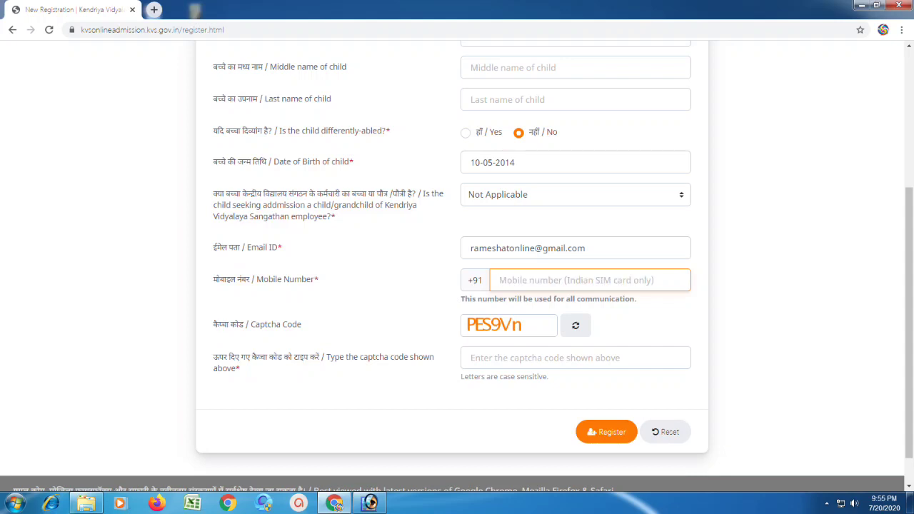
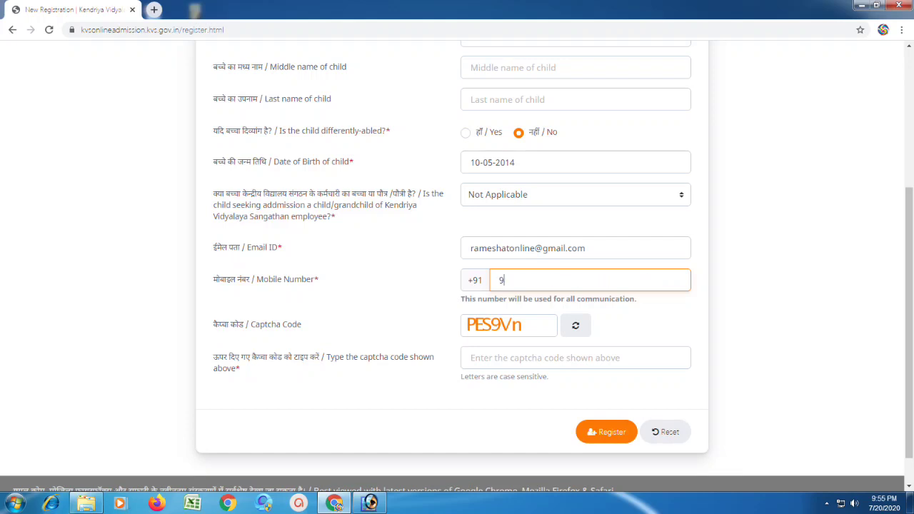
# - Fill in the captcha code and submit the registration form
pyautogui.click(575, 357)
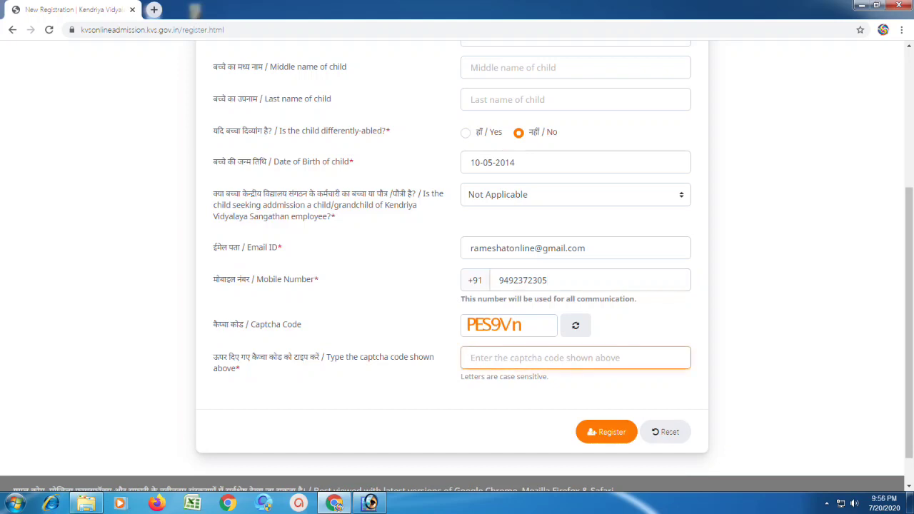
pyautogui.write('PES')
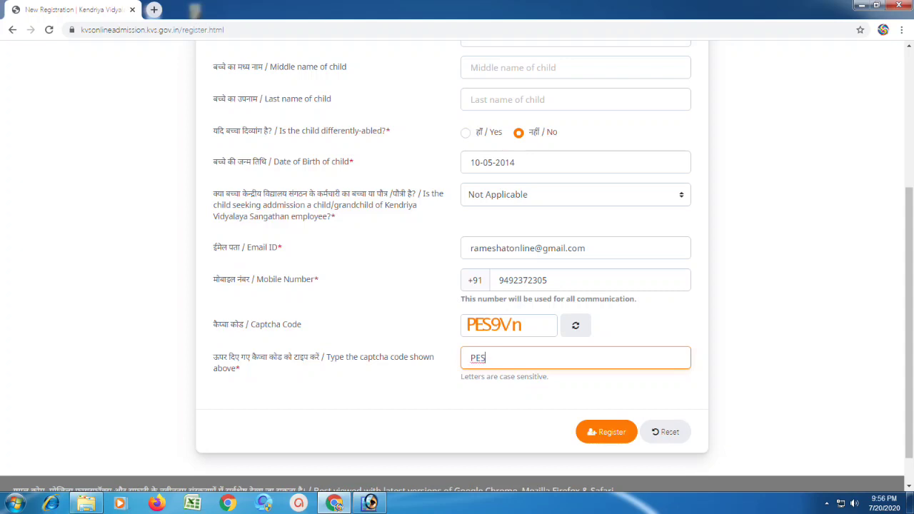
pyautogui.write('9Vn')
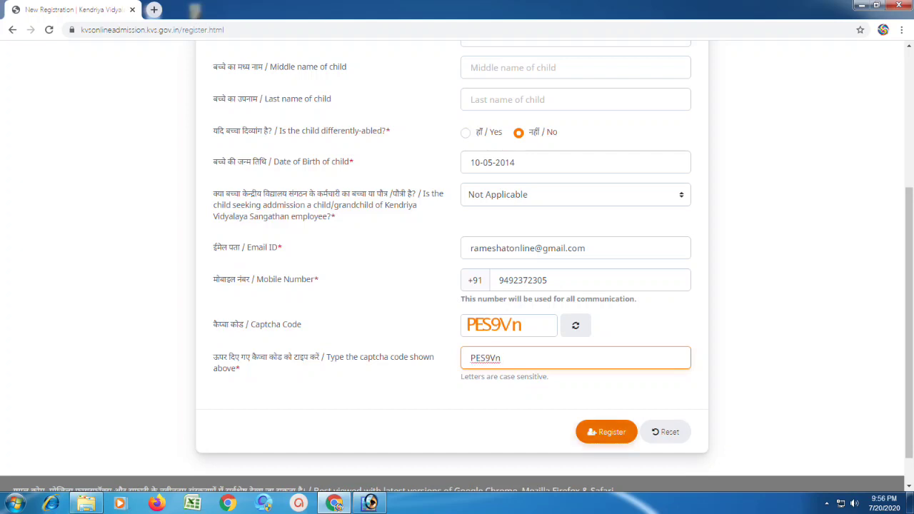
pyautogui.click(607, 431)
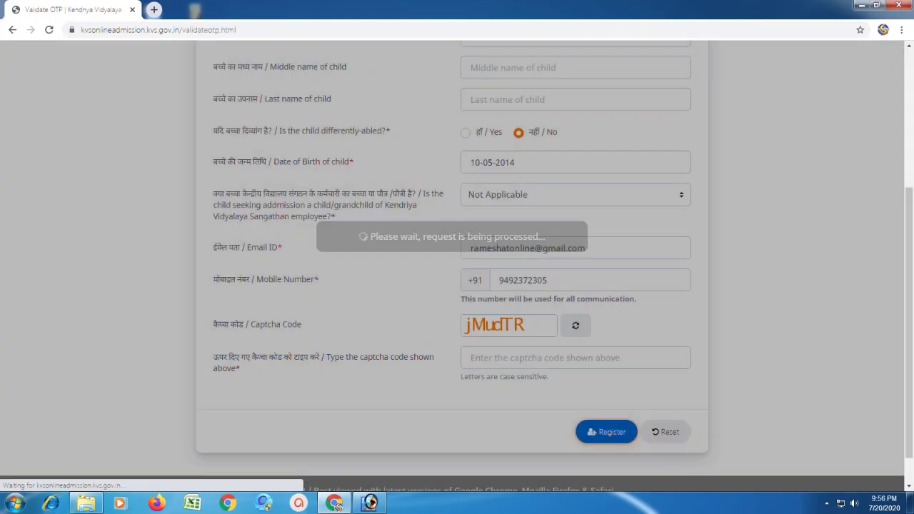
# - Enter the received OTP and the captcha in uppercase, then submit for verification
pyautogui.scroll(-1, 457, 265)
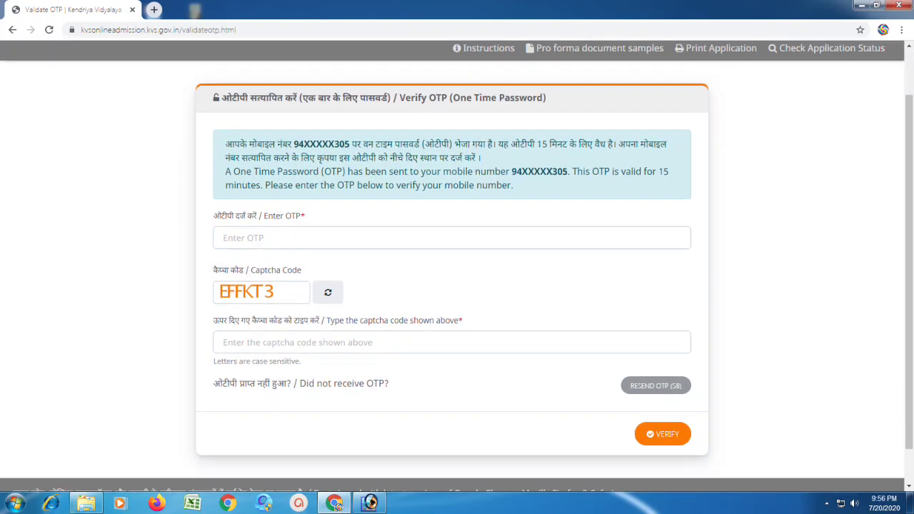
pyautogui.click(294, 238)
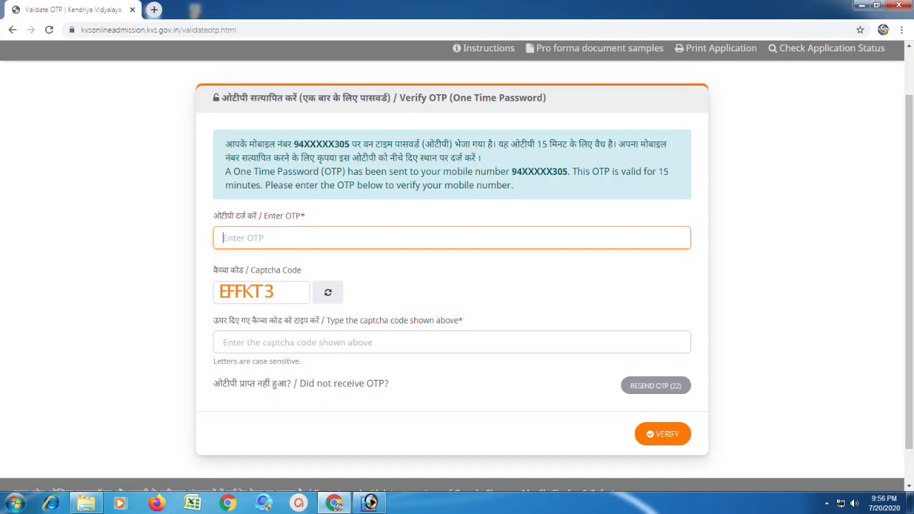
pyautogui.click(224, 343)
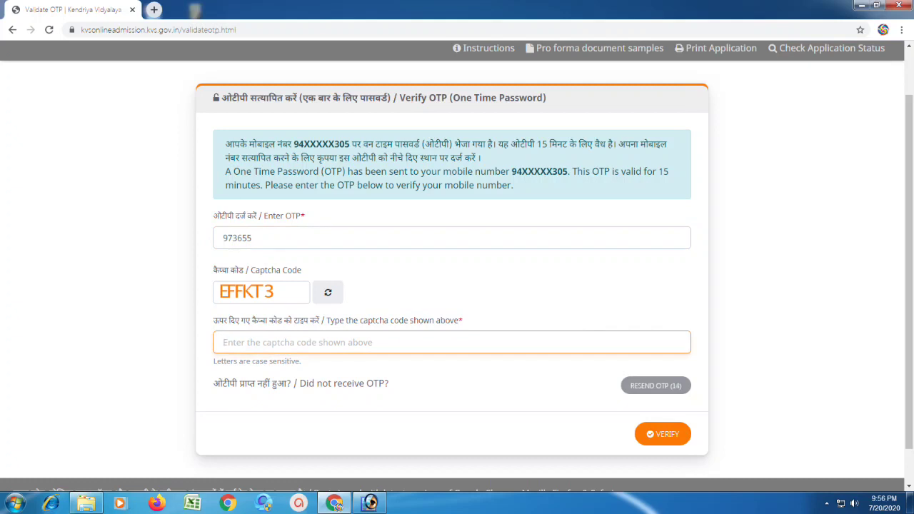
pyautogui.press('BackSpace')
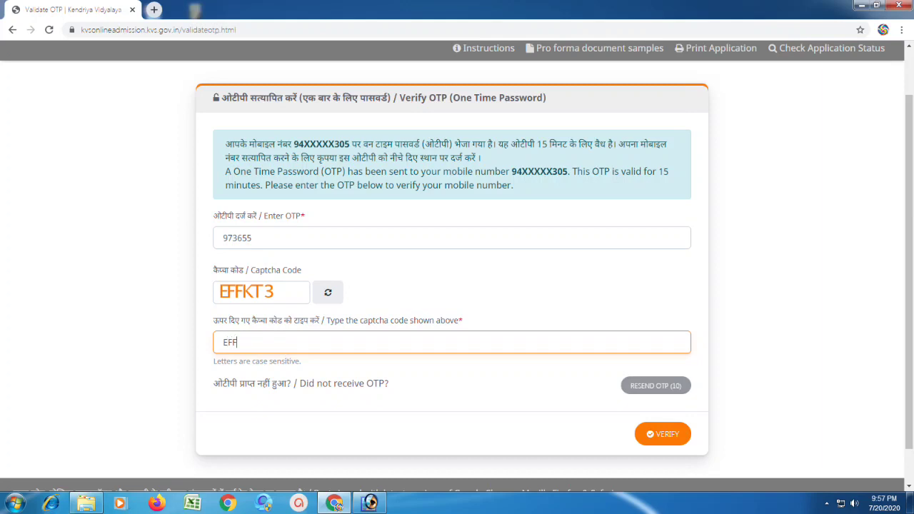
pyautogui.press('Return')
# - Copy the new login code and follow the 'Click here' link to the sign-in page
pyautogui.scroll(-3, 457, 266)
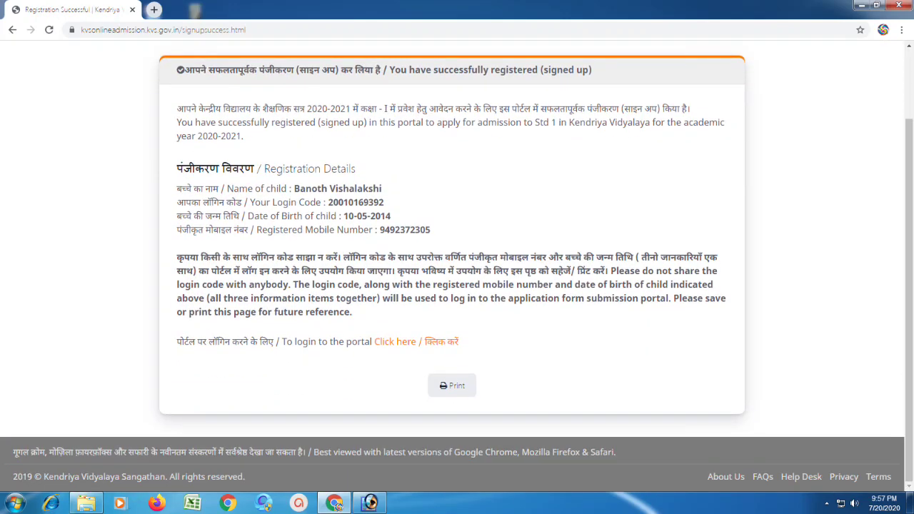
pyautogui.moveTo(328, 202); pyautogui.dragTo(384, 203)
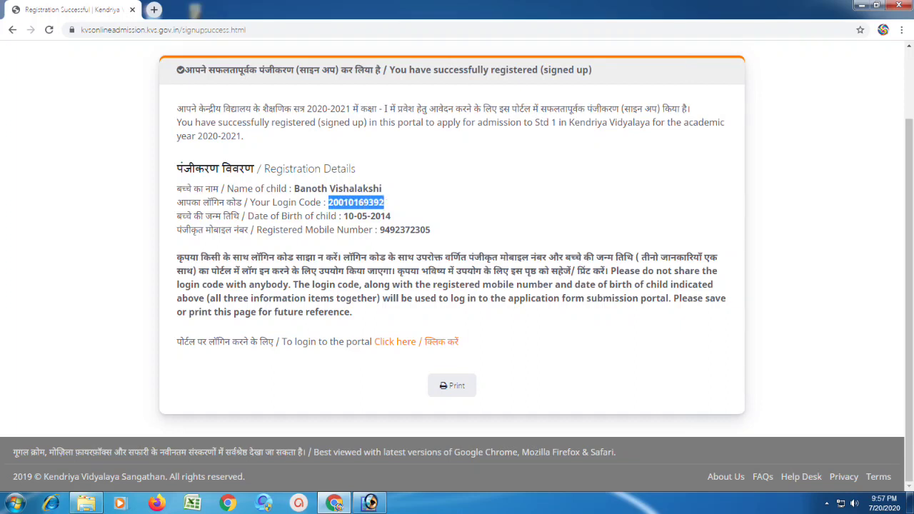
pyautogui.rightClick(369, 202)
pyautogui.click(389, 209)
pyautogui.scroll(1, 457, 257)
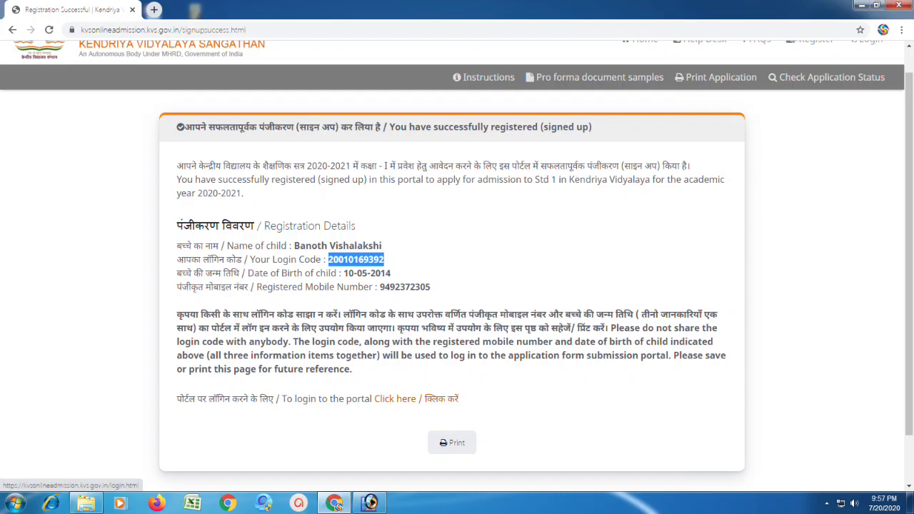
pyautogui.click(395, 398)
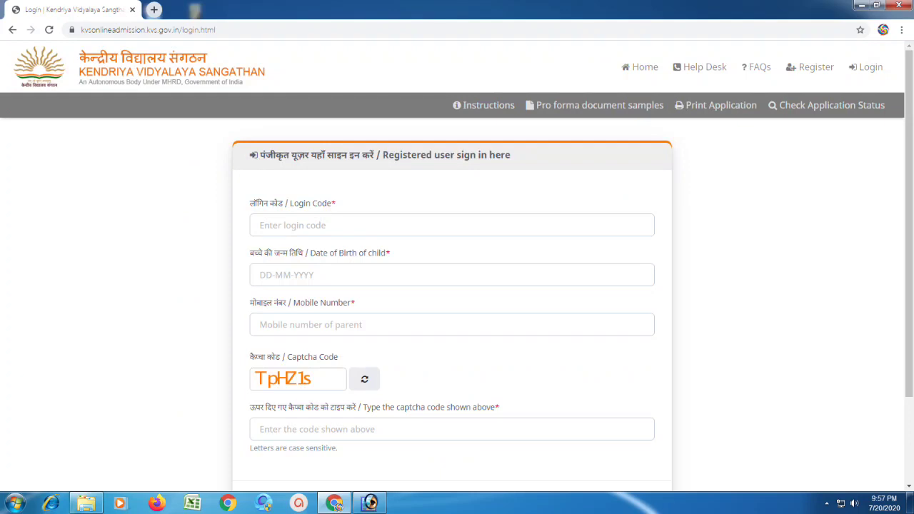
pyautogui.click(451, 224)
pyautogui.hotkey('ctrl', 'v')
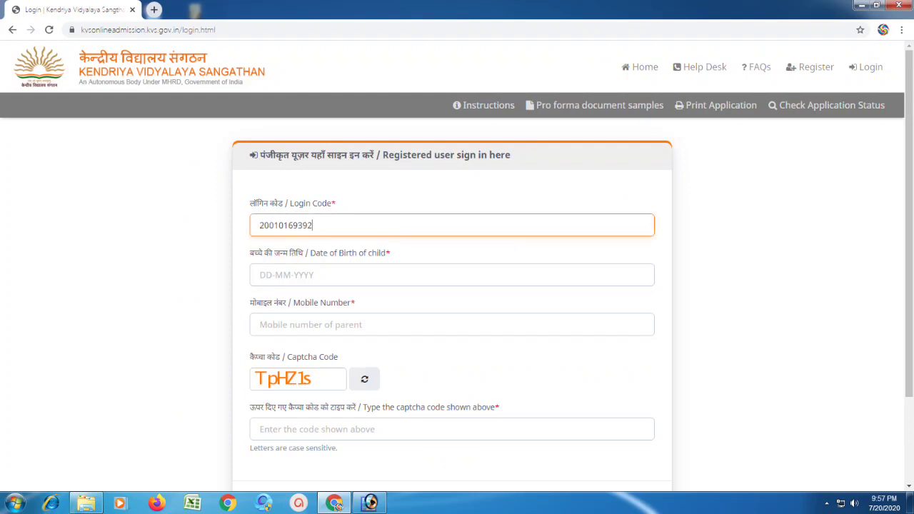
pyautogui.press('Tab')
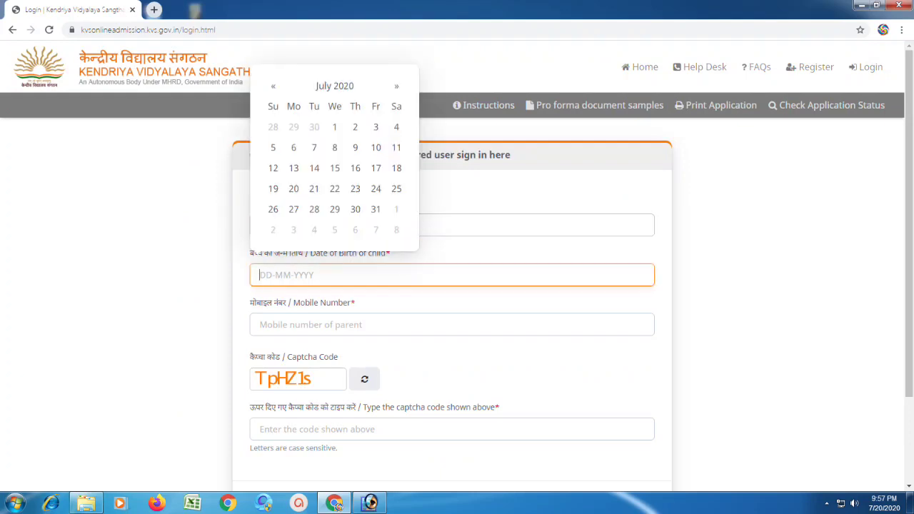
pyautogui.write('10/05/')
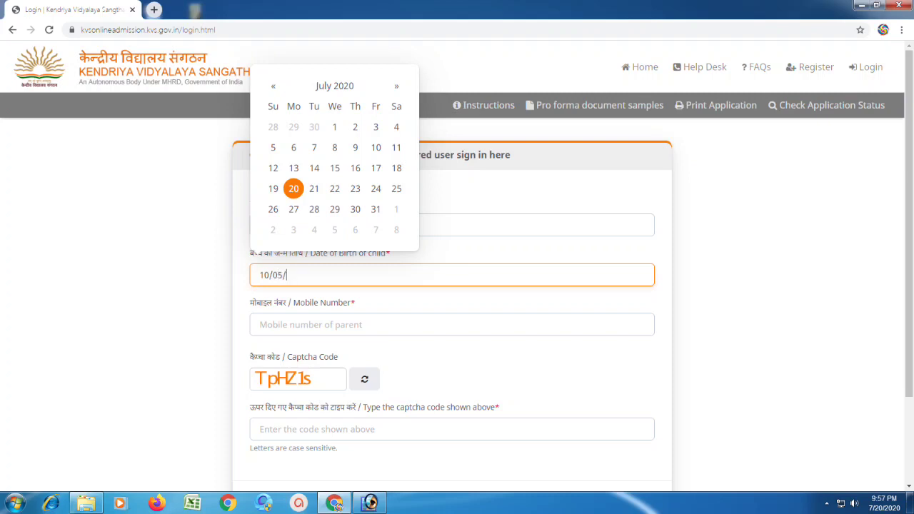
pyautogui.write('2014')
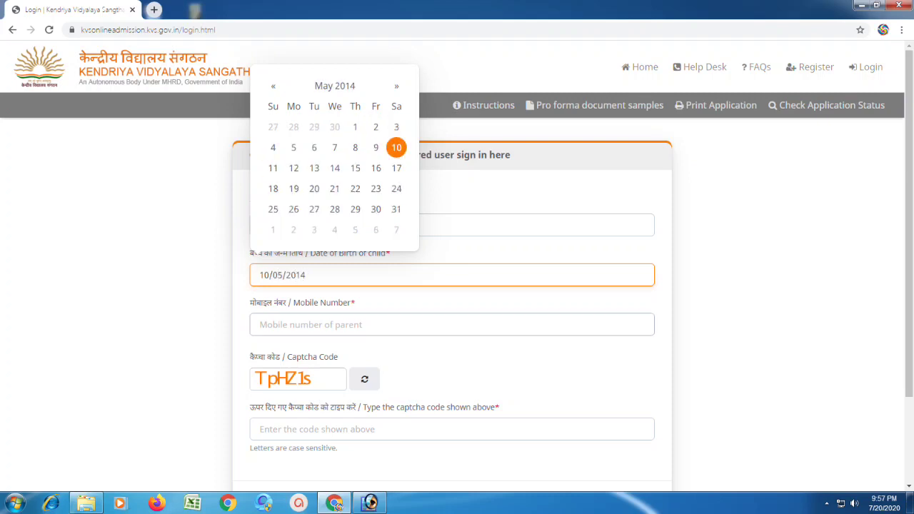
pyautogui.press('Tab')
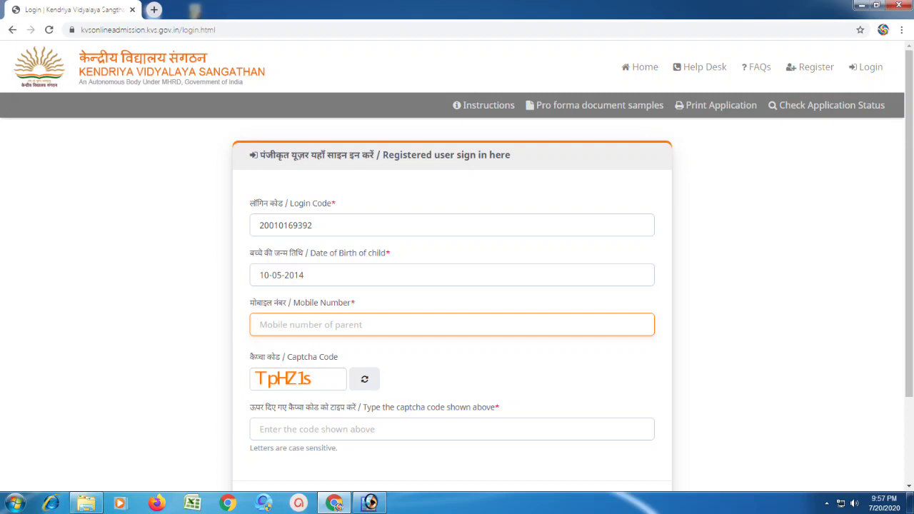
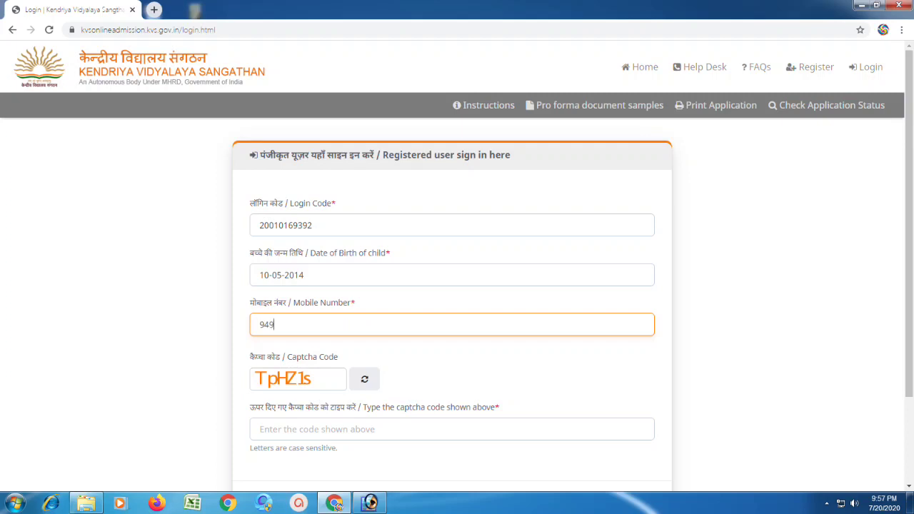
pyautogui.click(307, 429)
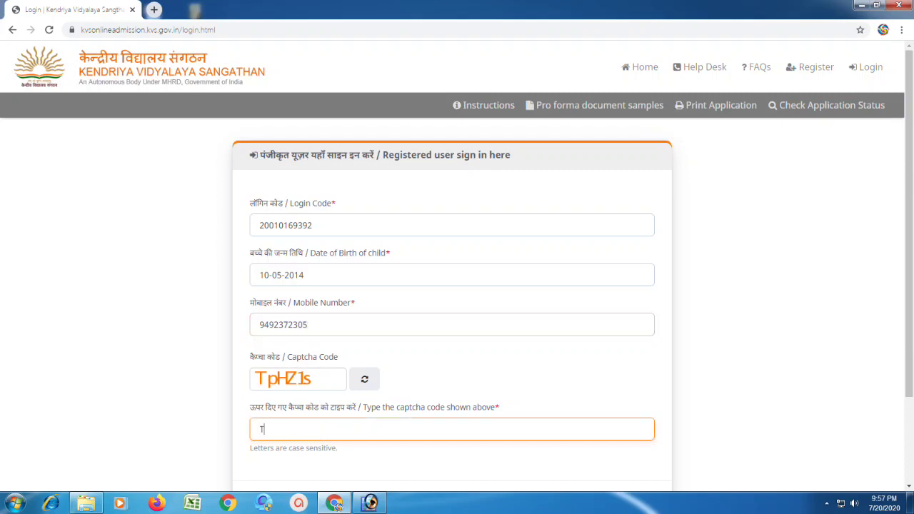
pyautogui.scroll(-3, 457, 285)
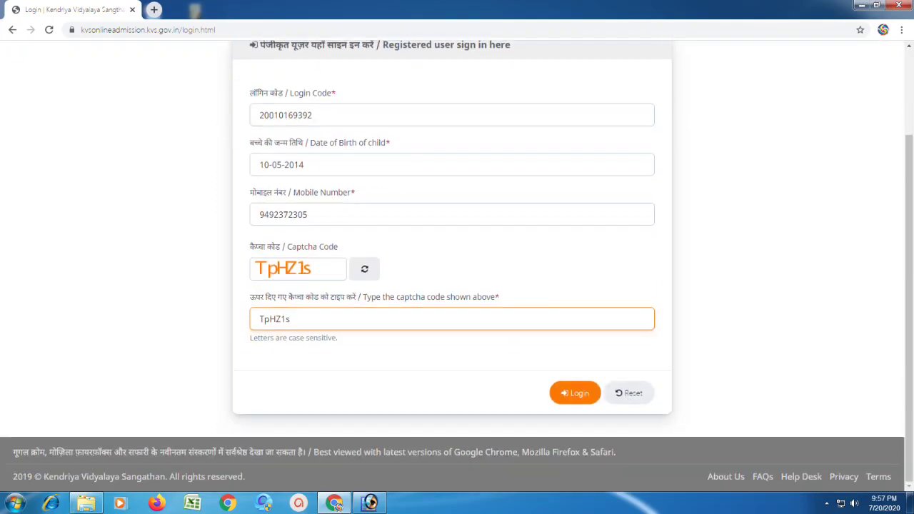
pyautogui.click(575, 393)
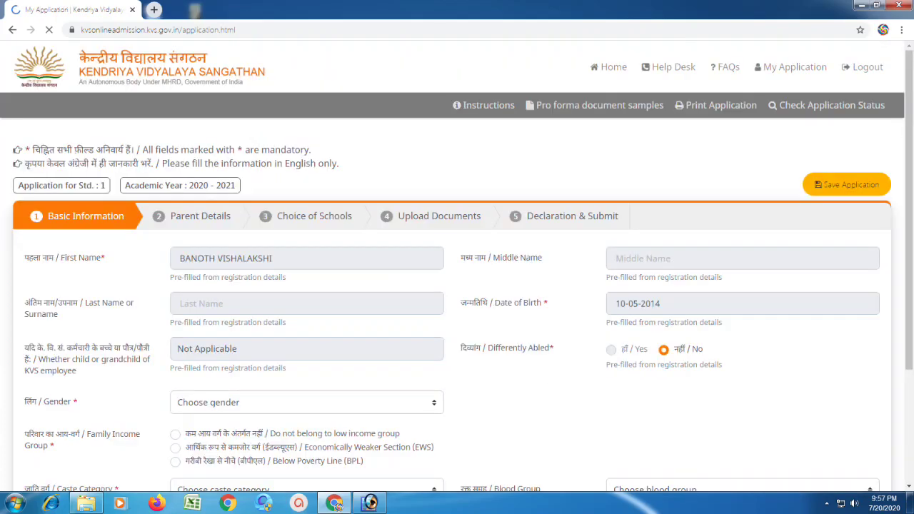
# - Choose Female as the child's gender and answer Yes to Single Girl Child
pyautogui.scroll(-2, 457, 286)
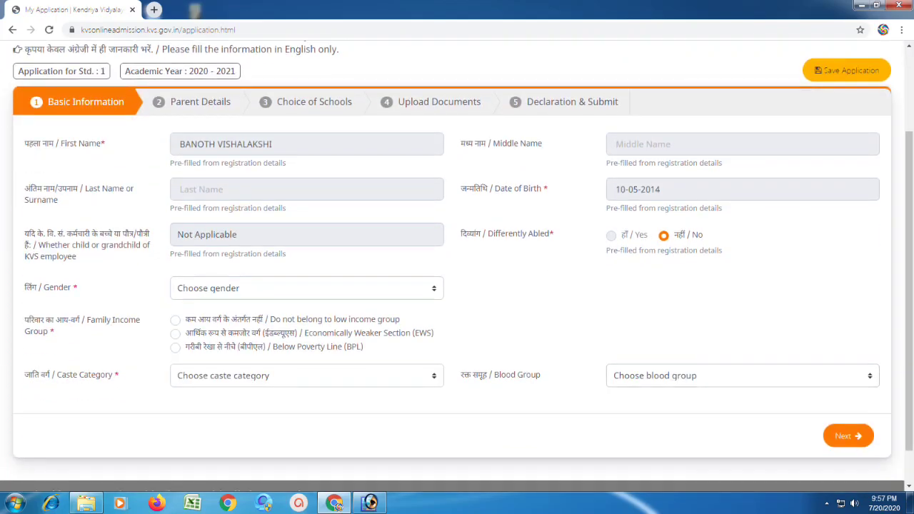
pyautogui.scroll(1, 457, 285)
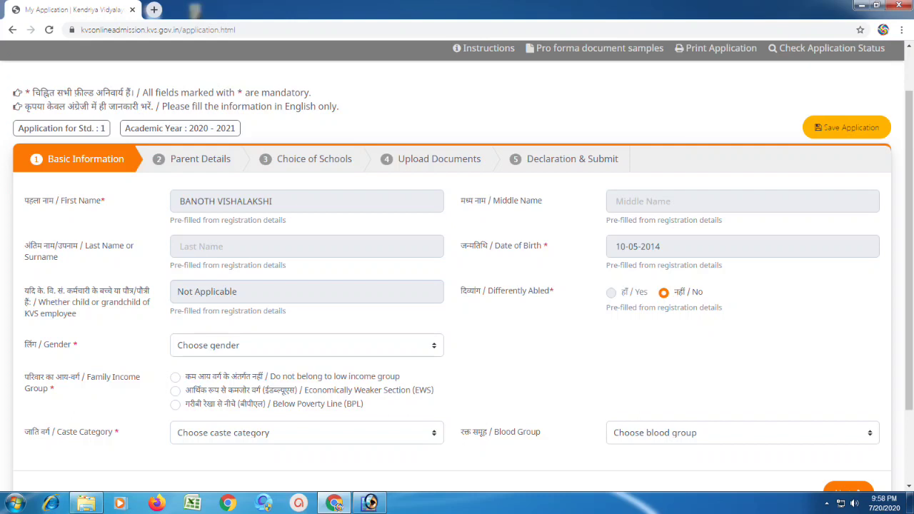
pyautogui.click(307, 345)
pyautogui.click(207, 376)
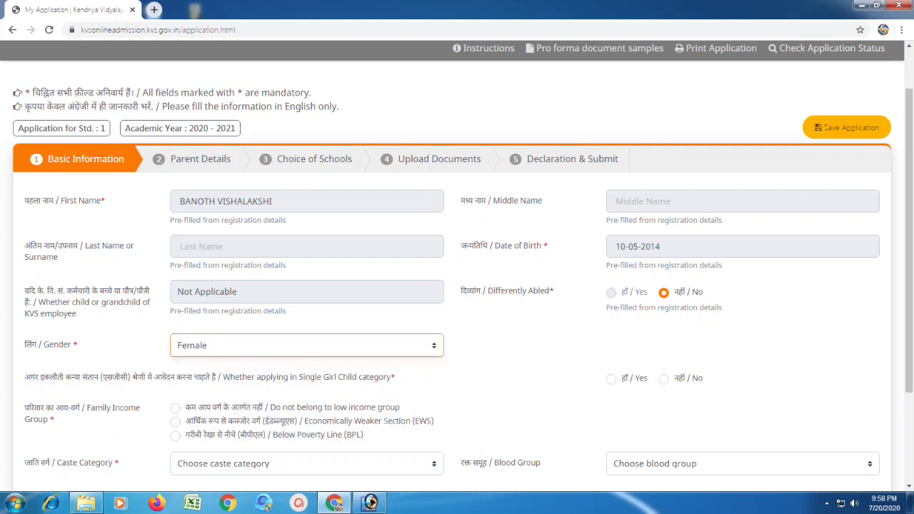
pyautogui.scroll(-1, 457, 265)
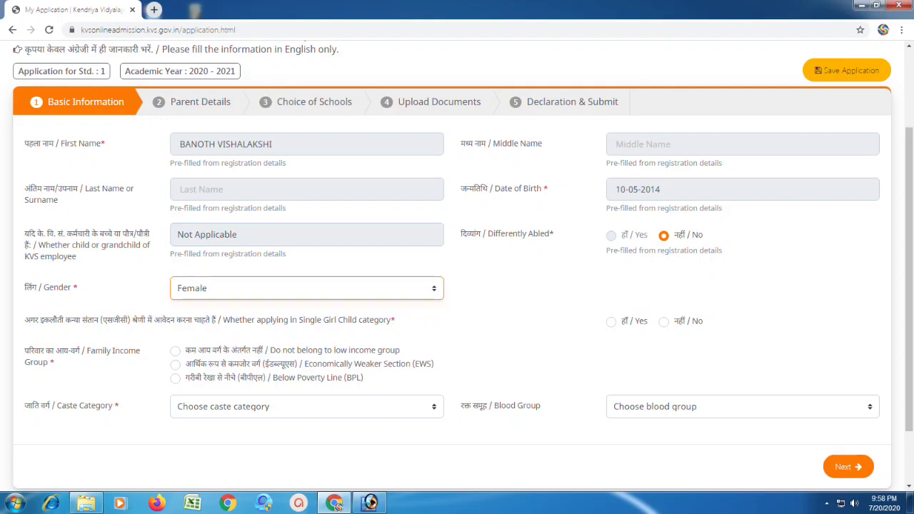
pyautogui.click(611, 322)
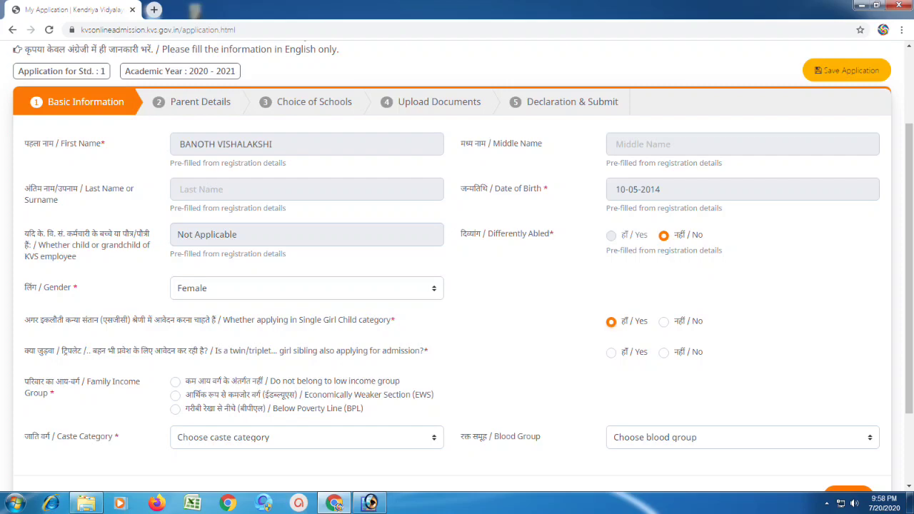
# - Answer Yes to twin/triplet and close the linking popup, then set twin/triplet and Single Girl Child to No
pyautogui.click(611, 352)
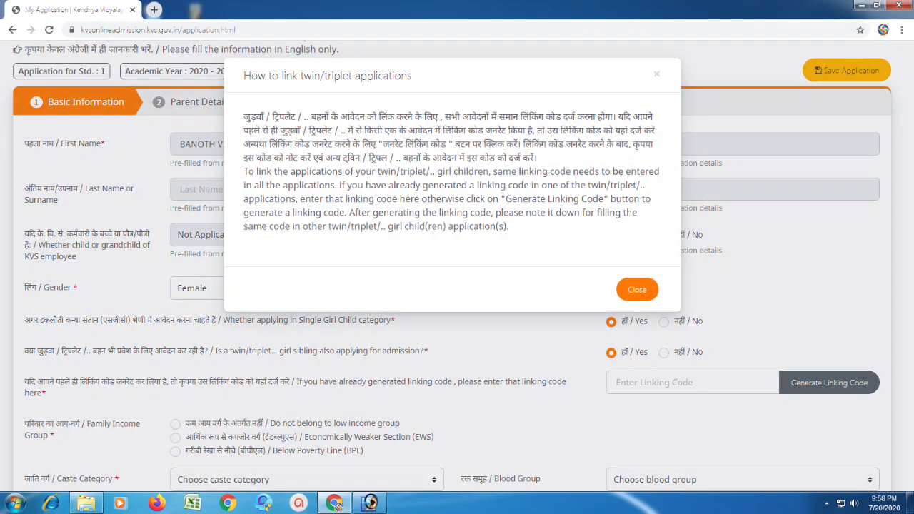
pyautogui.click(637, 289)
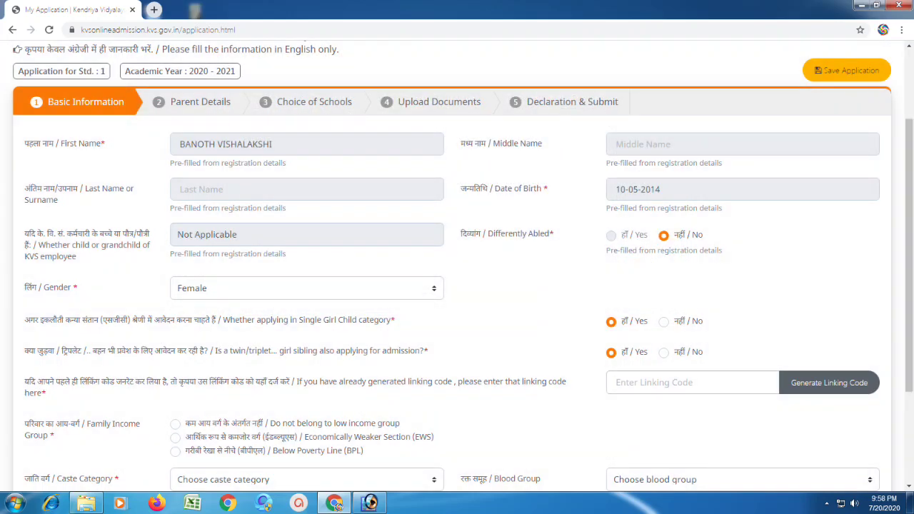
pyautogui.scroll(-1, 457, 286)
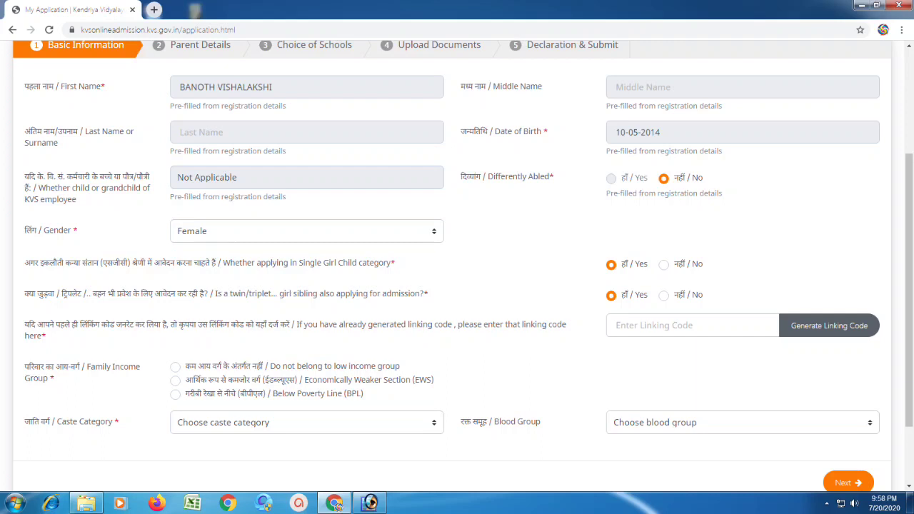
pyautogui.click(664, 296)
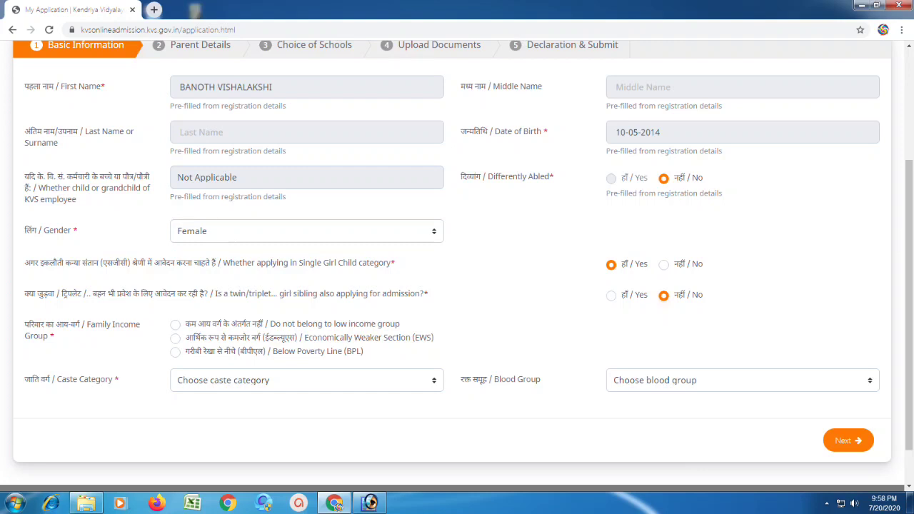
pyautogui.click(664, 265)
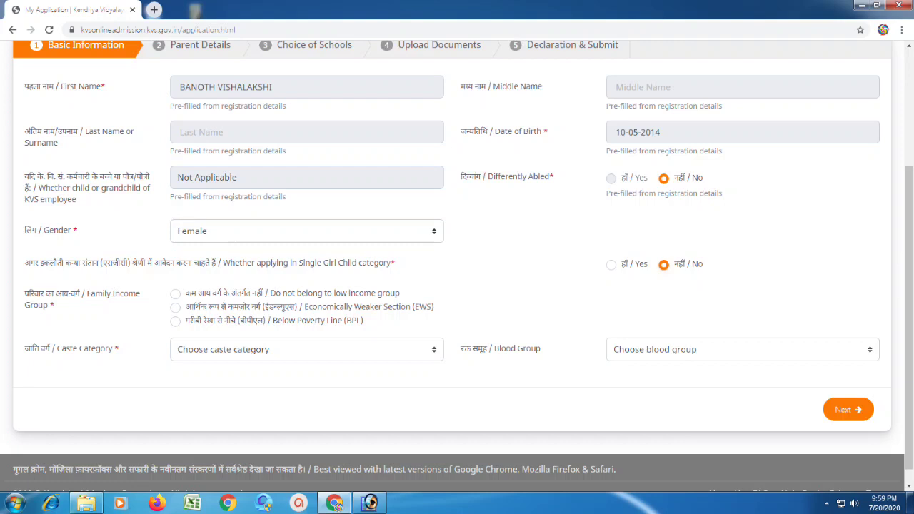
# - Mark the family as not low-income and set the caste category to ST
pyautogui.click(176, 295)
pyautogui.click(306, 349)
pyautogui.press('Down')
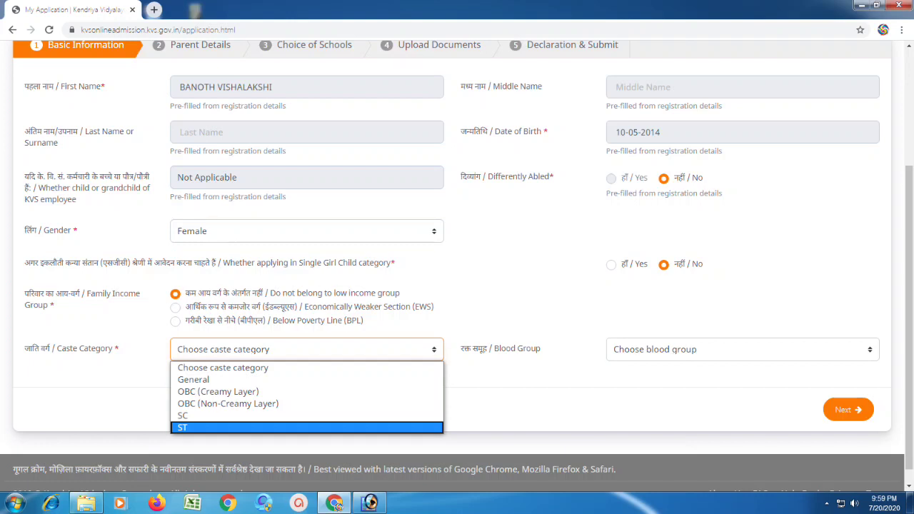
pyautogui.press('Return')
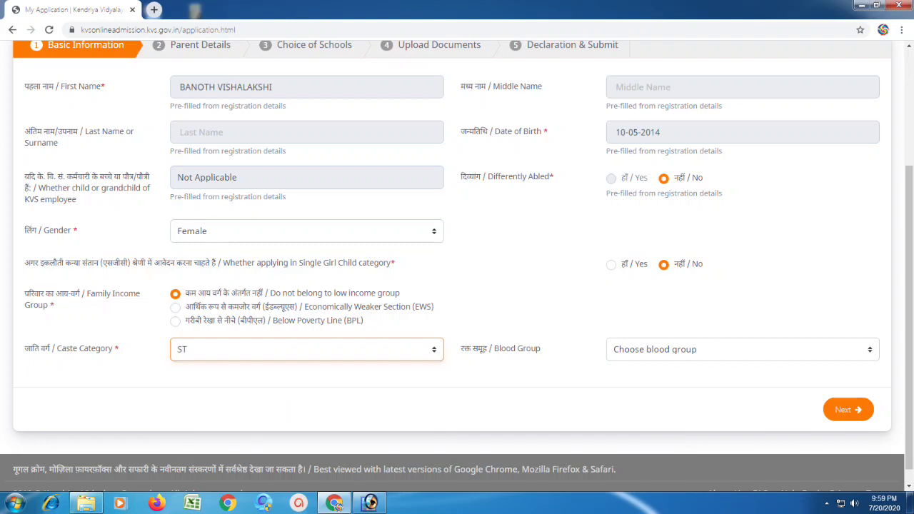
# - Choose AB +ve as the child's blood group
pyautogui.click(742, 349)
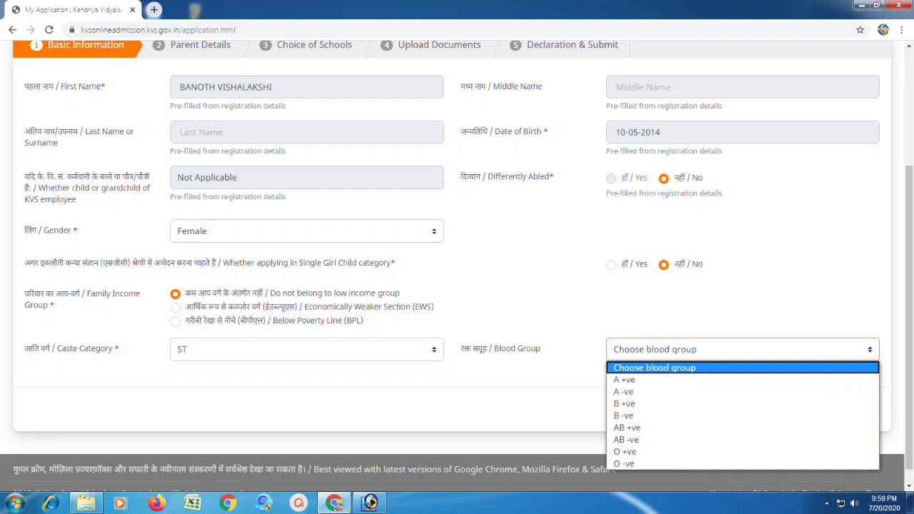
pyautogui.press('Down')
pyautogui.press('Down')
pyautogui.press('Down')
pyautogui.press('Down')
pyautogui.press('Down')
pyautogui.press('Down')
pyautogui.press('Up')
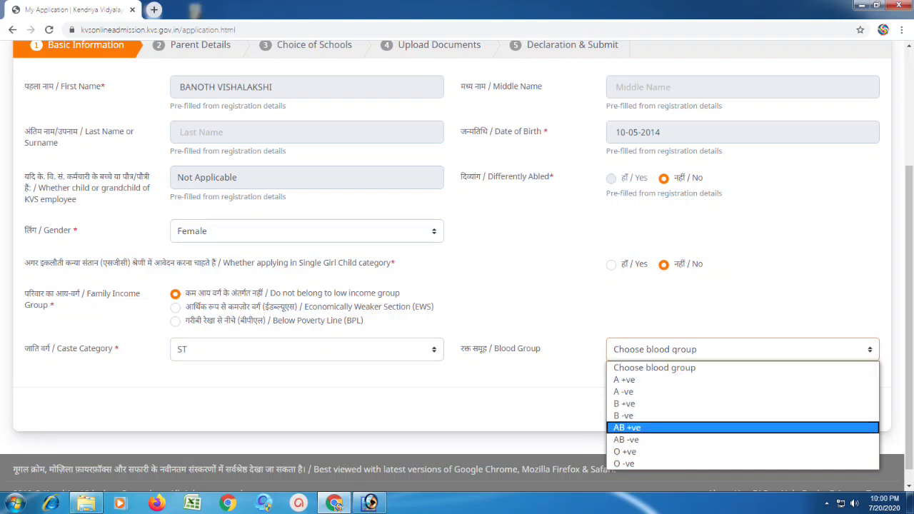
pyautogui.press('Return')
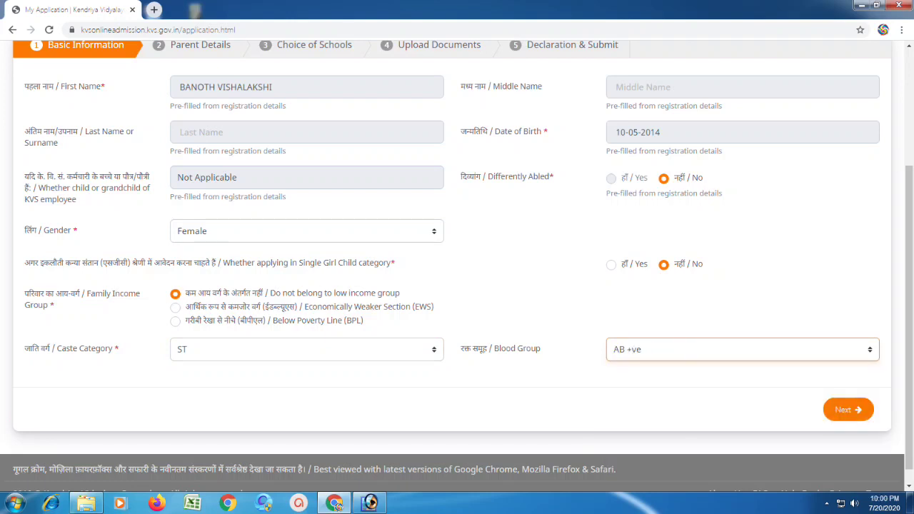
pyautogui.click(746, 401)
pyautogui.scroll(3, 746, 401)
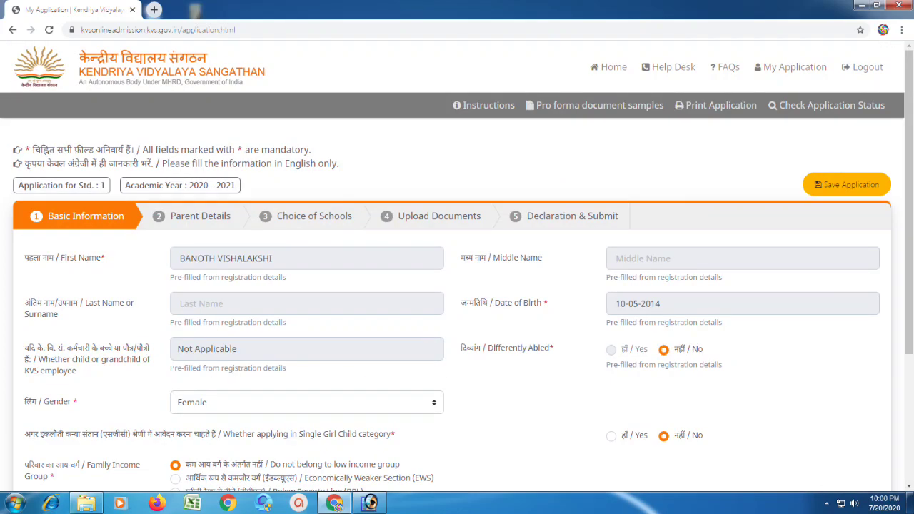
pyautogui.scroll(-2, 457, 286)
pyautogui.scroll(2, 457, 286)
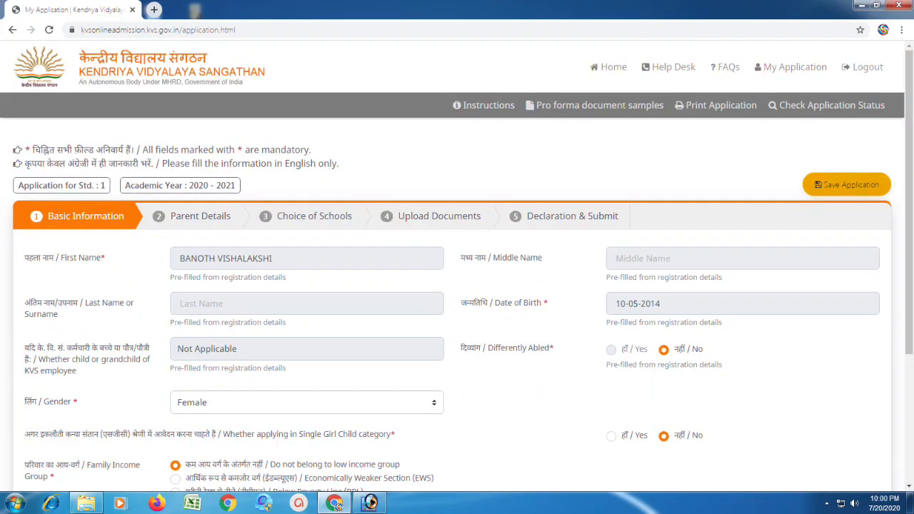
# - Save the application, dismiss the confirmation and move on to Parent Details
pyautogui.click(846, 184)
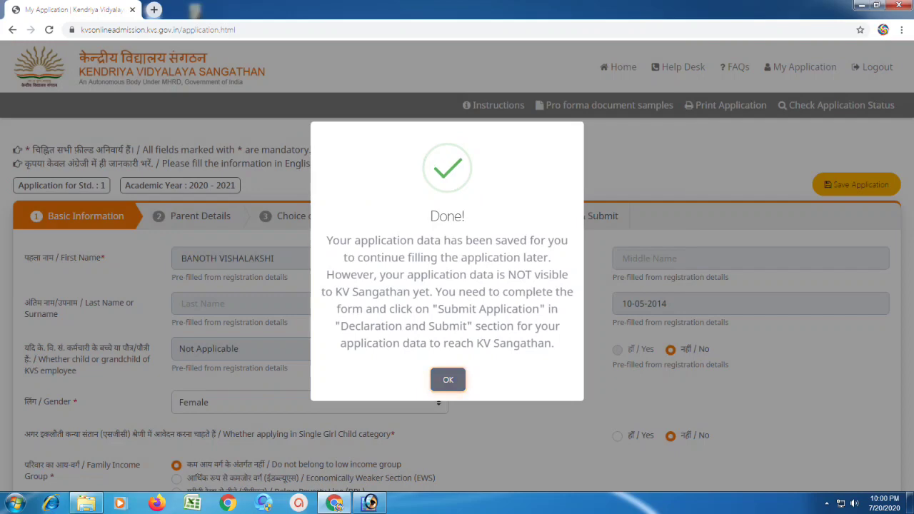
pyautogui.click(447, 378)
pyautogui.scroll(-3, 457, 267)
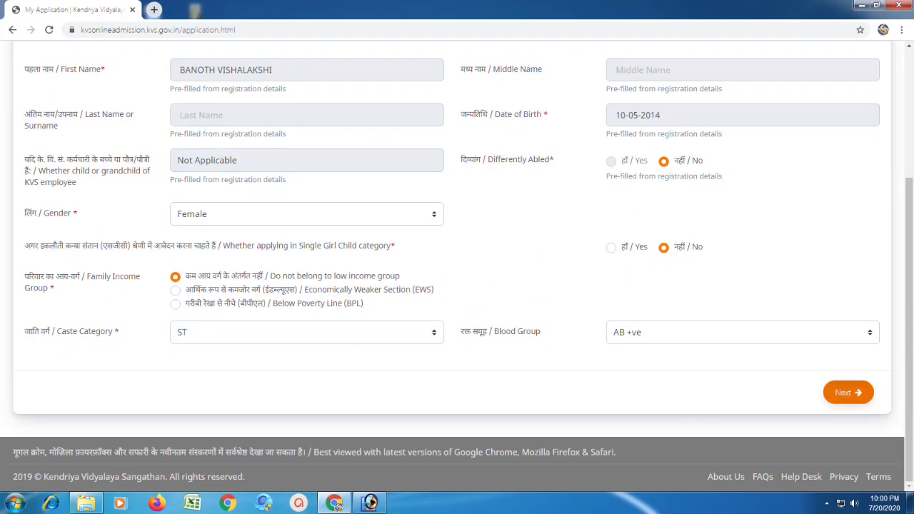
pyautogui.click(849, 392)
# - Enter the mother's details: title Mrs., her full name and Indian nationality
pyautogui.click(214, 170)
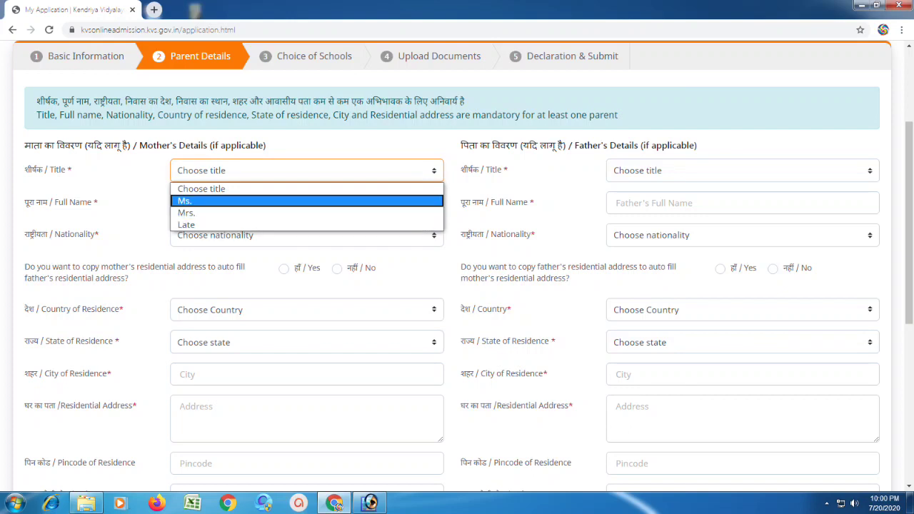
pyautogui.press('Down')
pyautogui.press('Return')
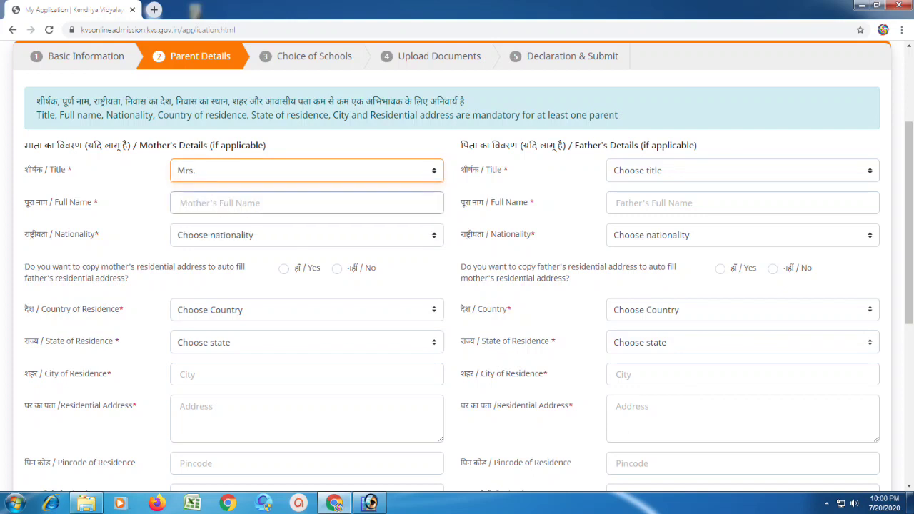
pyautogui.click(307, 203)
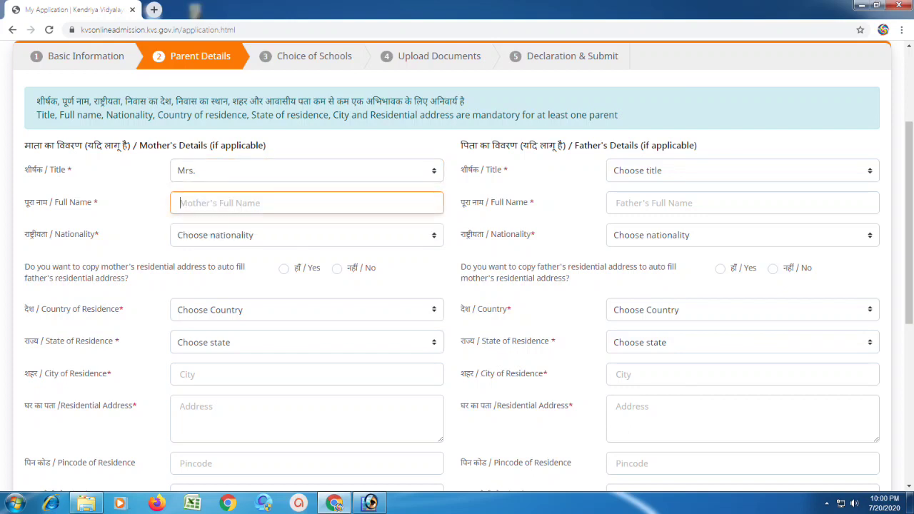
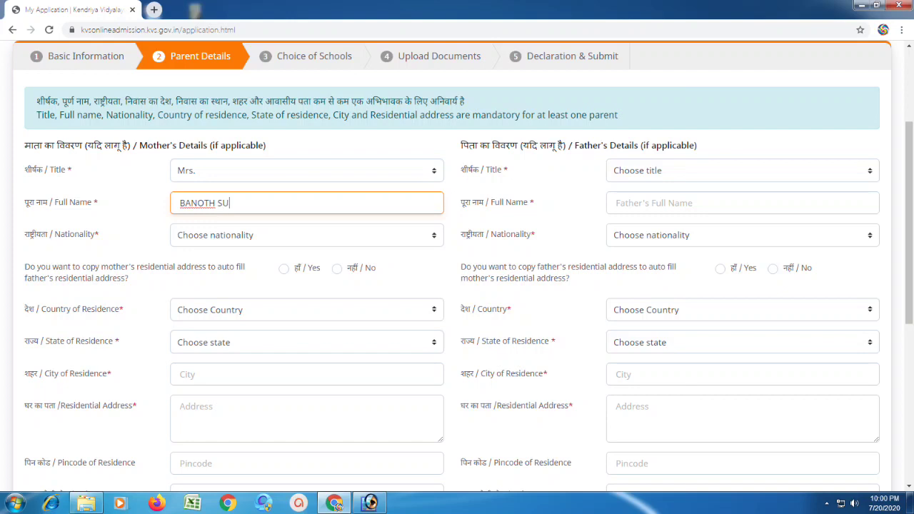
pyautogui.click(307, 235)
pyautogui.click(307, 265)
# - Enter the father's details: title Mr., his full name and Indian nationality
pyautogui.click(743, 170)
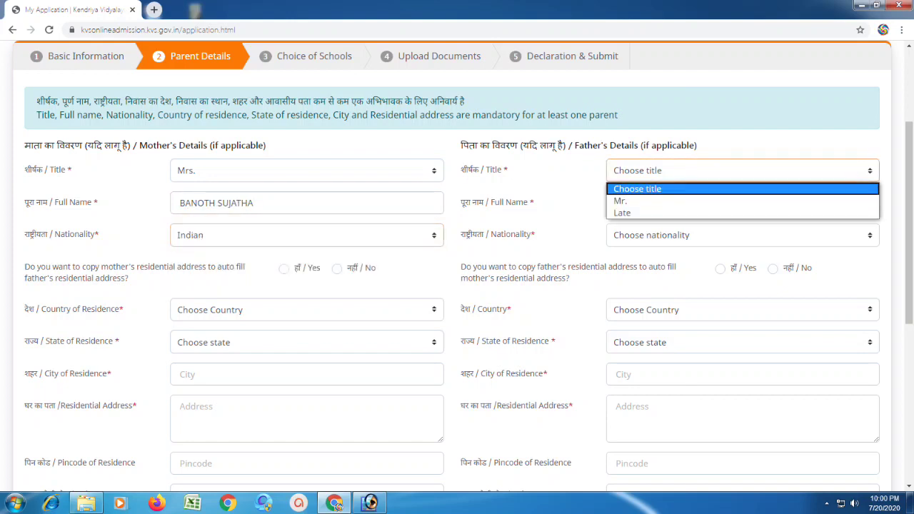
pyautogui.click(664, 202)
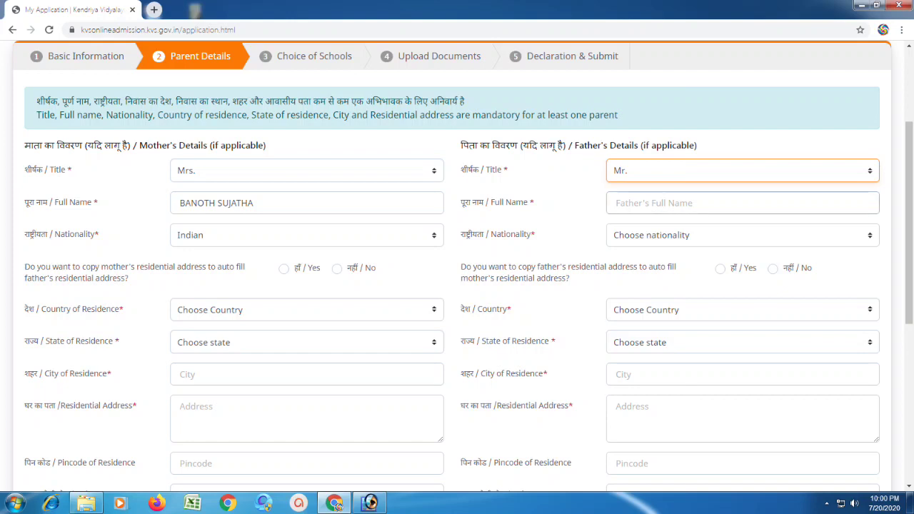
pyautogui.click(665, 202)
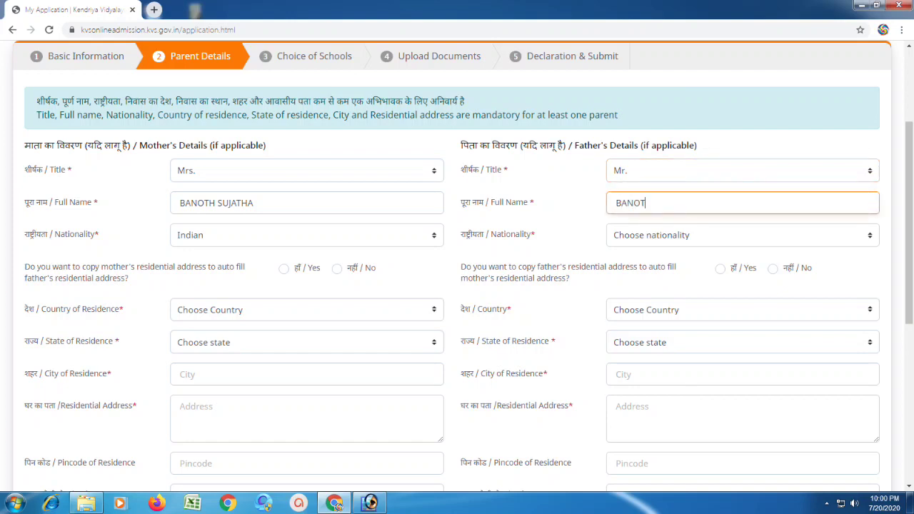
pyautogui.click(741, 235)
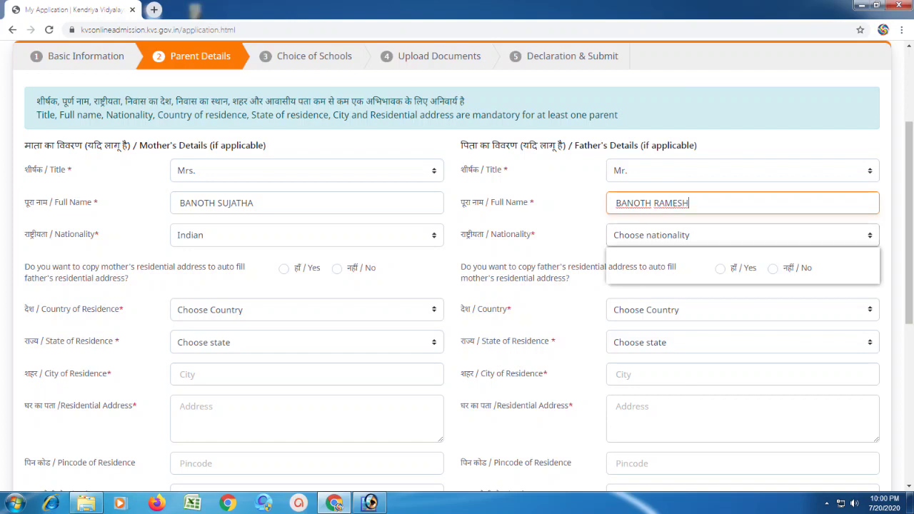
pyautogui.press('Return')
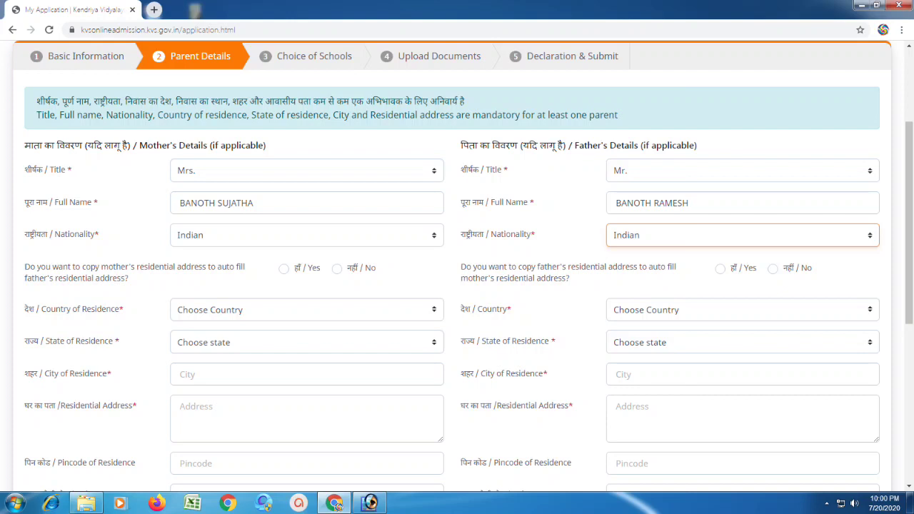
# - Copy the father's address to the mother's and set the residence to India, Telangana
pyautogui.click(720, 268)
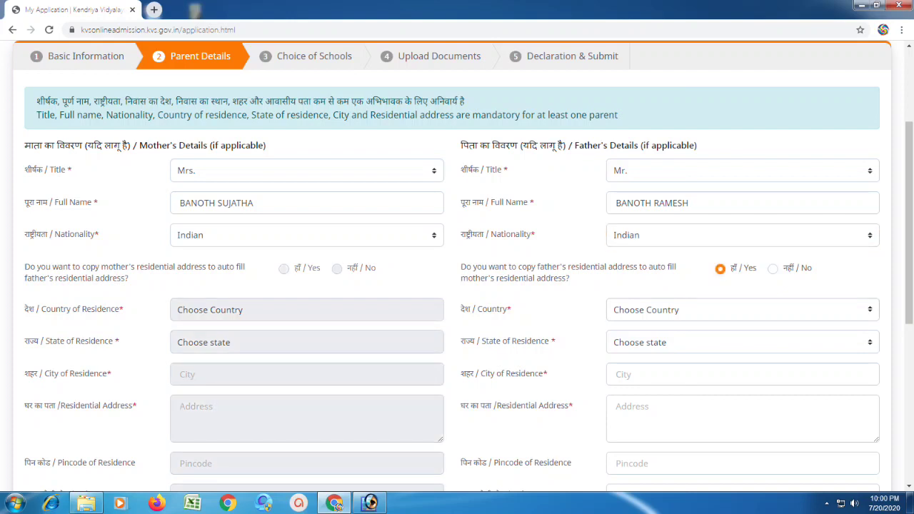
pyautogui.click(742, 310)
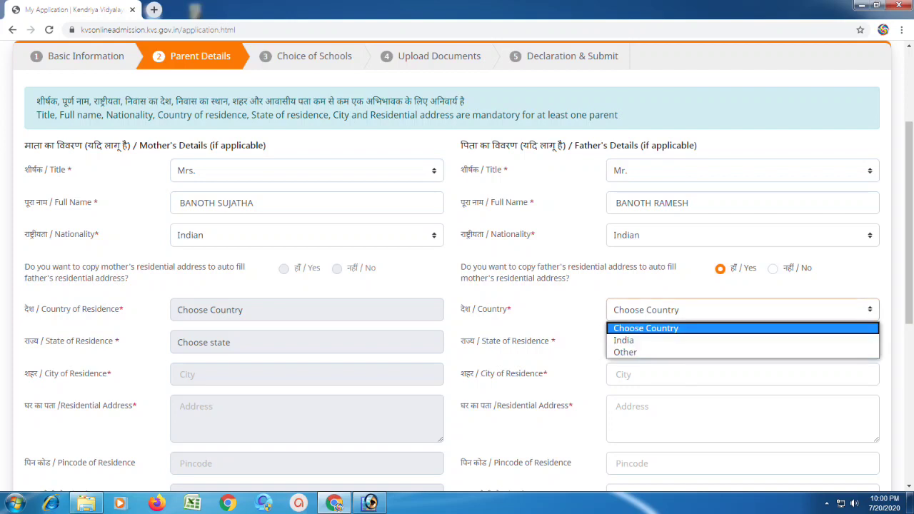
pyautogui.click(714, 341)
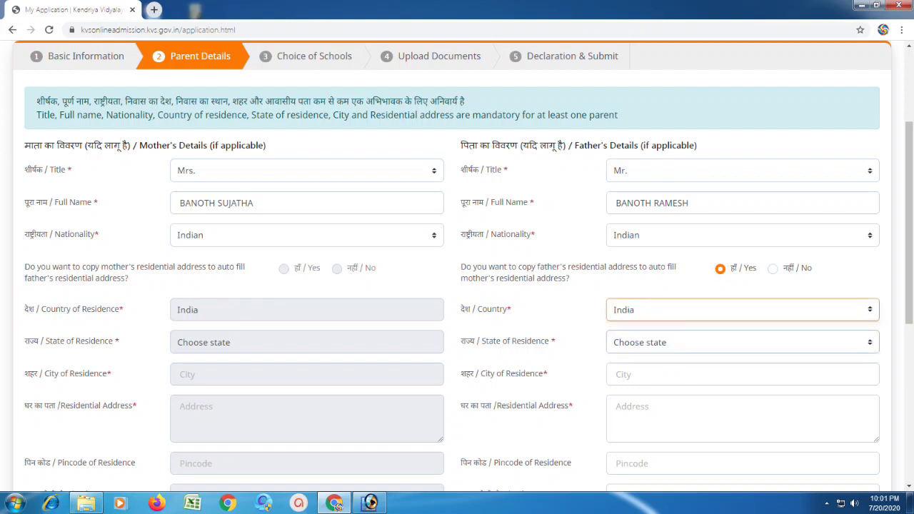
pyautogui.click(714, 342)
pyautogui.write('te')
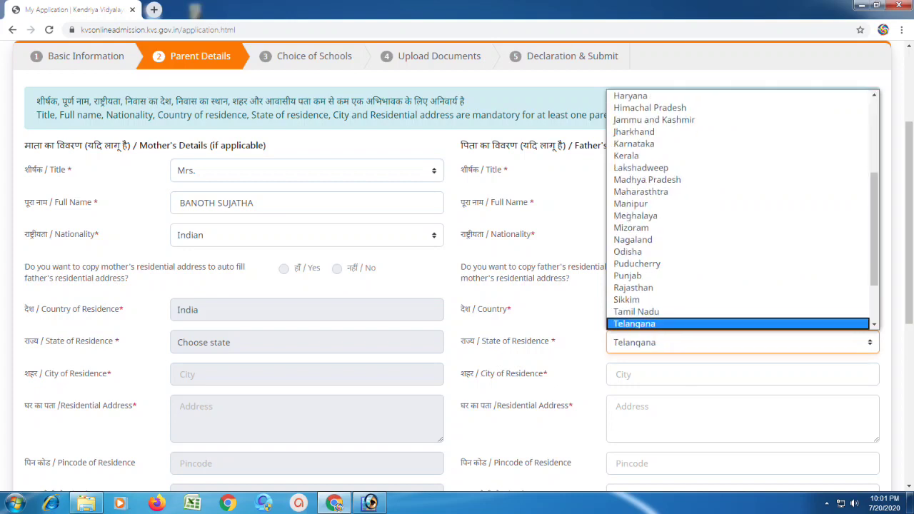
pyautogui.press('Return')
# - Fill in the residential city, street address and pincode
pyautogui.press('Tab')
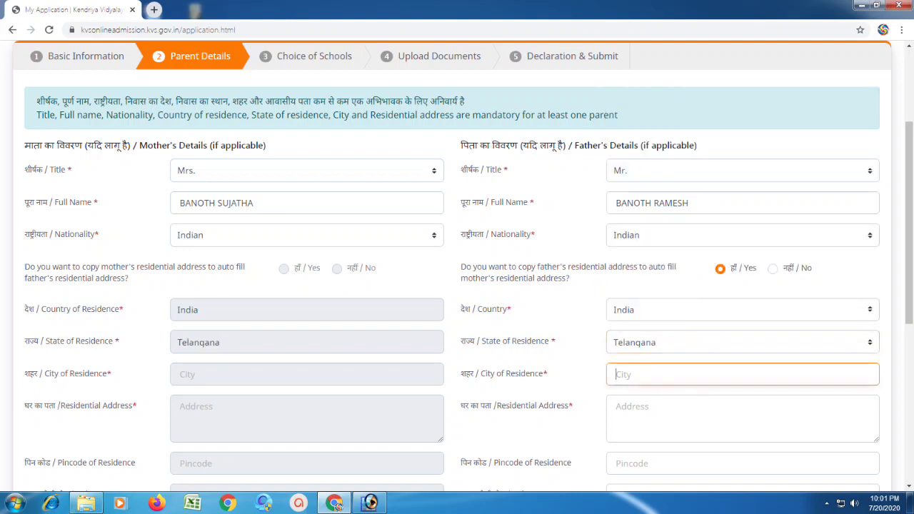
pyautogui.write('KHAMMA')
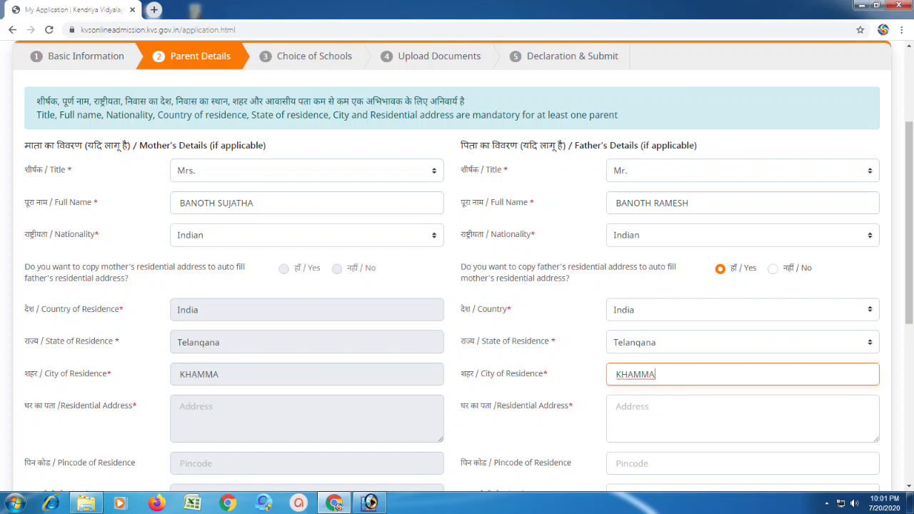
pyautogui.write('M')
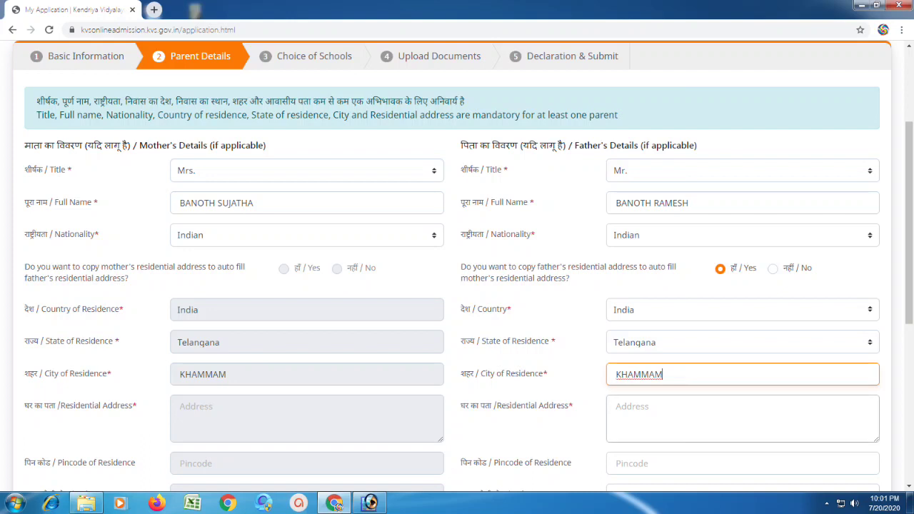
pyautogui.press('Tab')
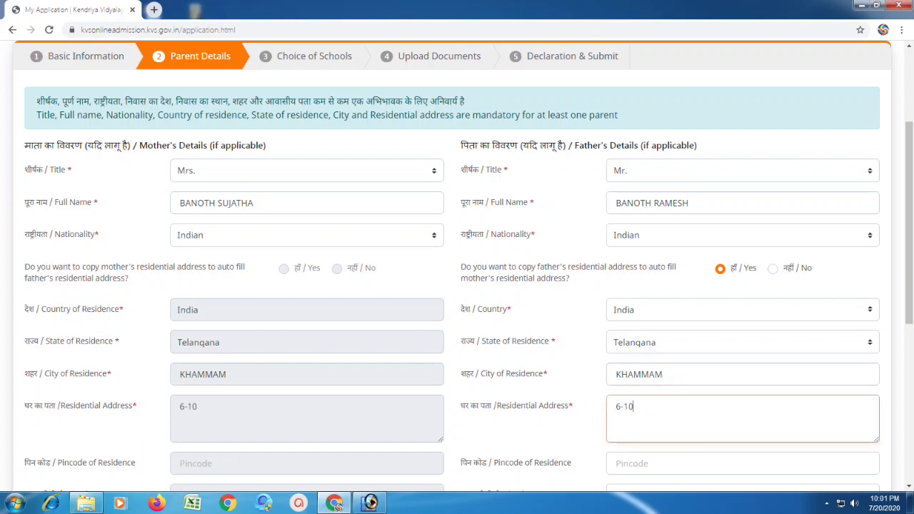
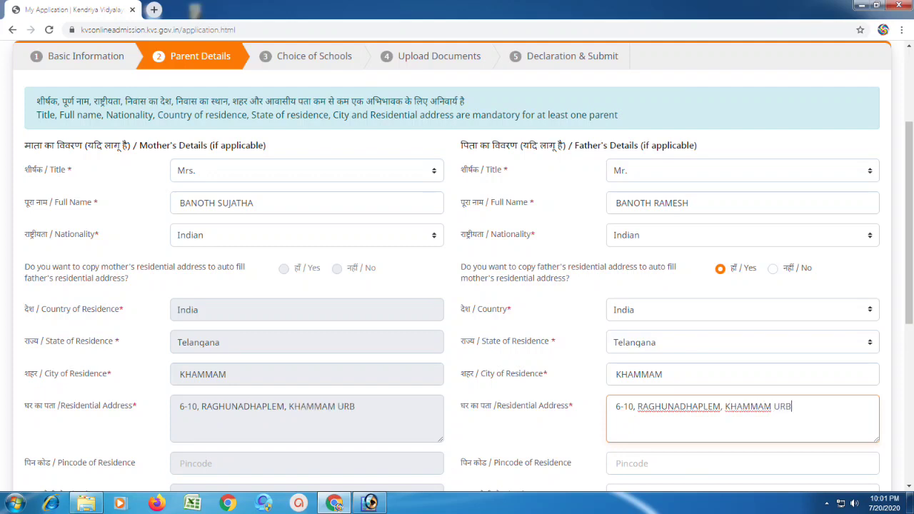
pyautogui.scroll(-2, 457, 265)
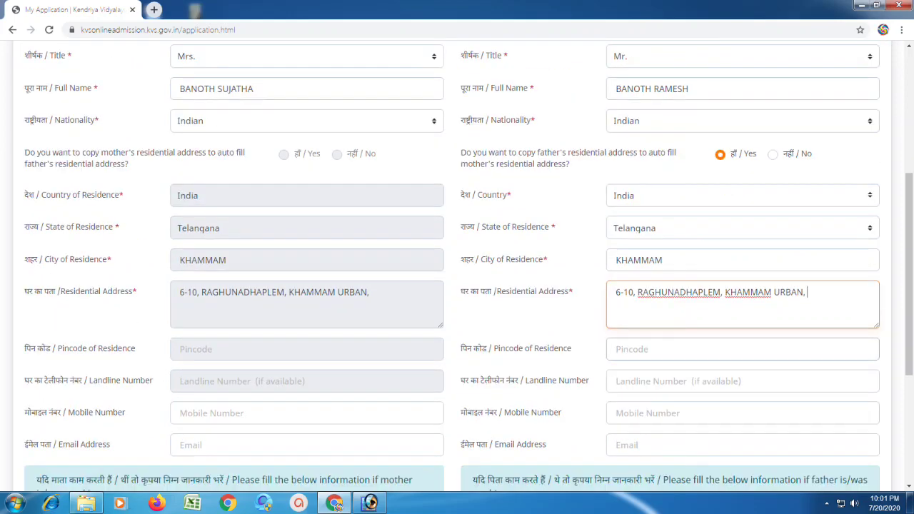
pyautogui.click(743, 350)
pyautogui.write('507002')
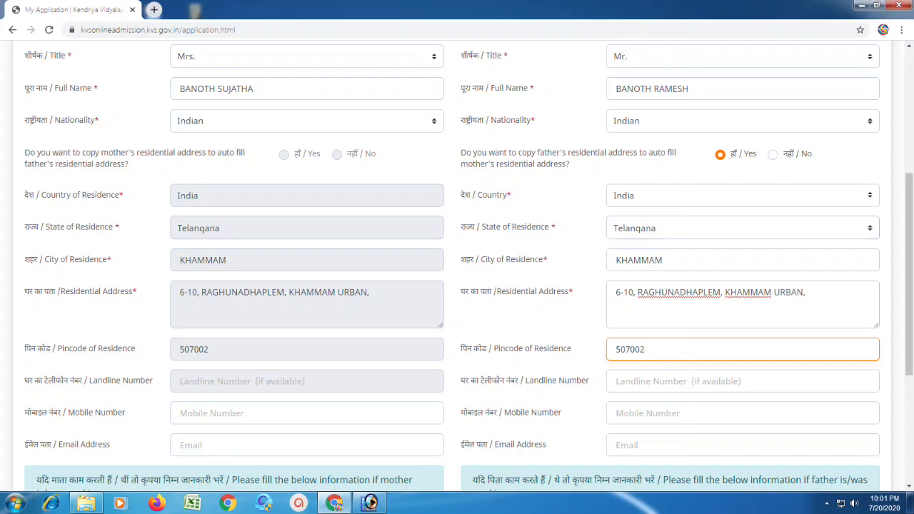
pyautogui.scroll(-2, 469, 266)
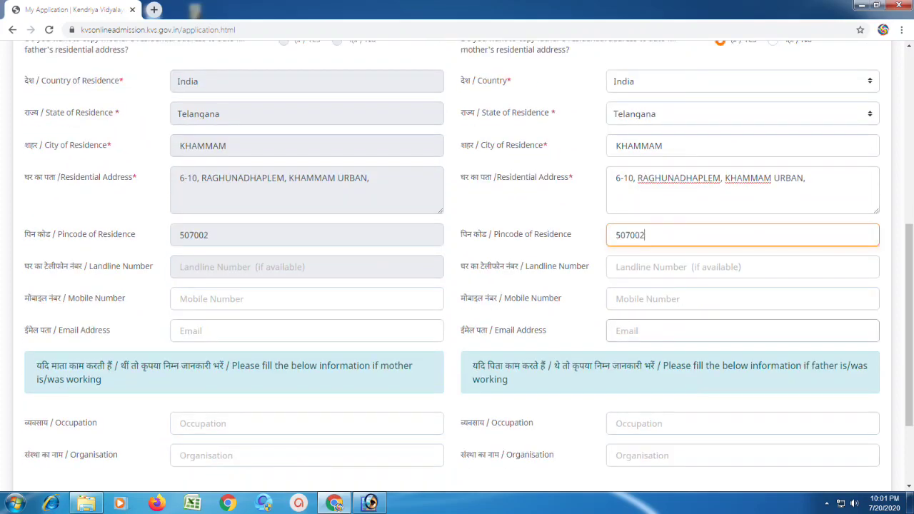
pyautogui.scroll(-2, 457, 264)
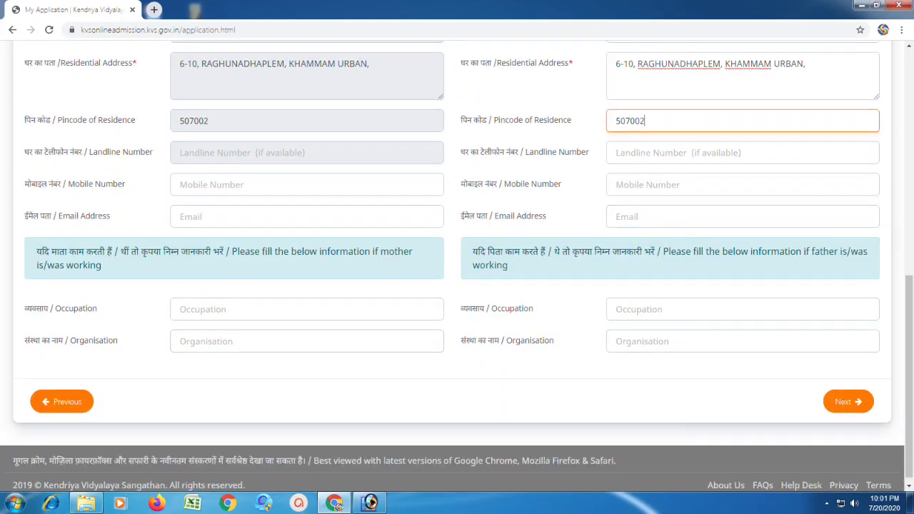
# - Enter the occupations: mother TEACHER, father GRAPHIC DESIGNER
pyautogui.click(307, 309)
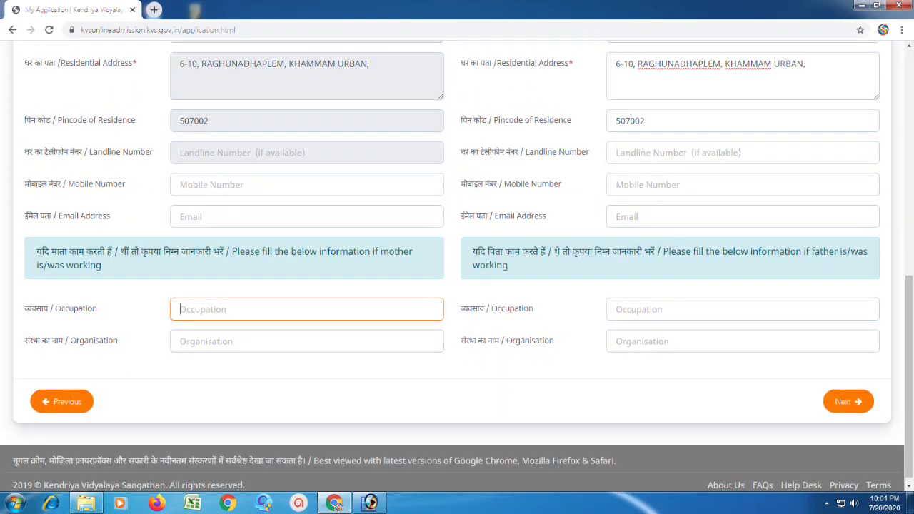
pyautogui.write('TEACHER')
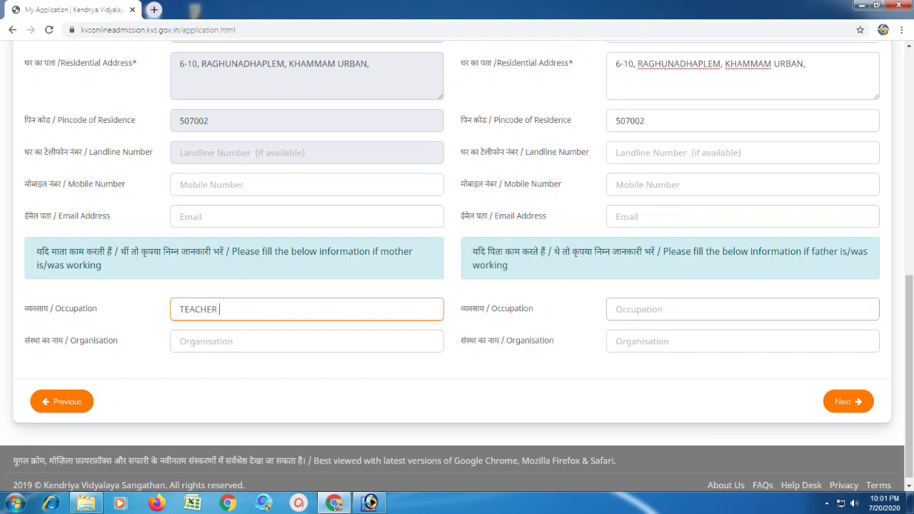
pyautogui.click(743, 310)
pyautogui.write('GRA')
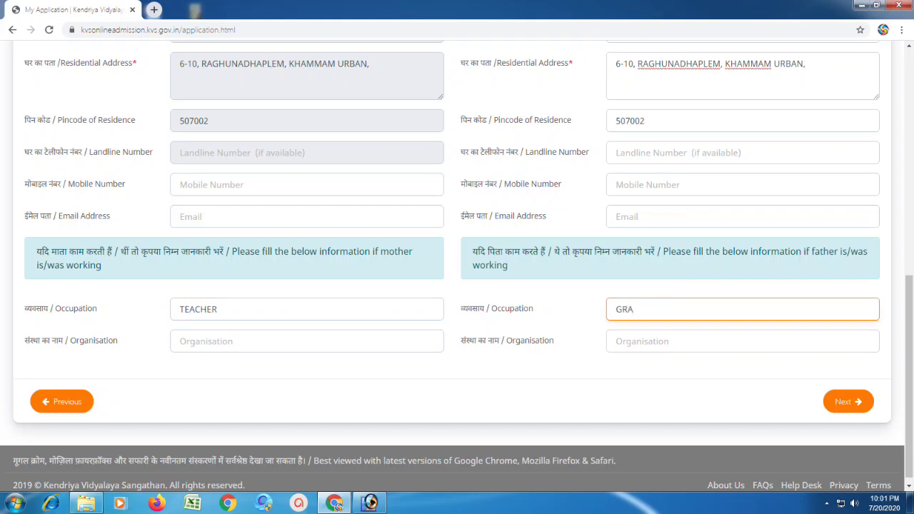
pyautogui.write('PHIC DESIGNER')
pyautogui.scroll(5, 457, 264)
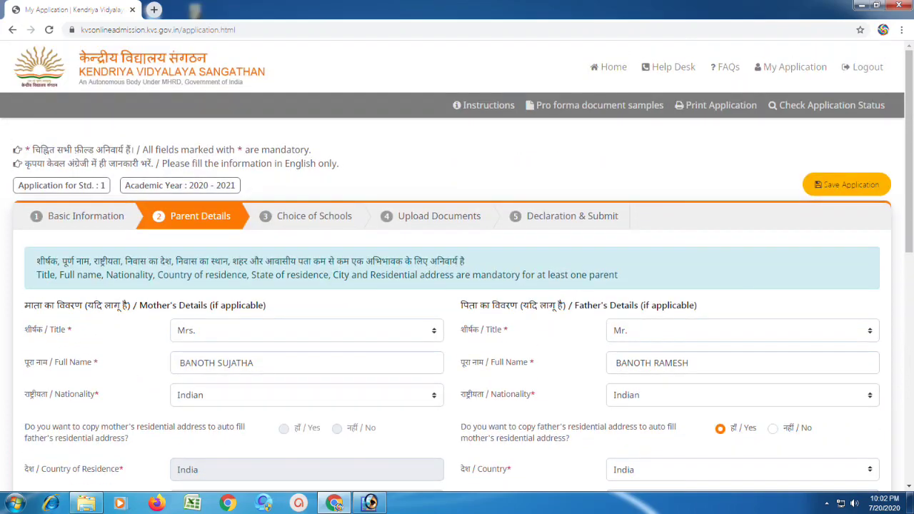
pyautogui.scroll(-2, 457, 285)
# - Save the application progress and dismiss the Done! confirmation
pyautogui.click(846, 70)
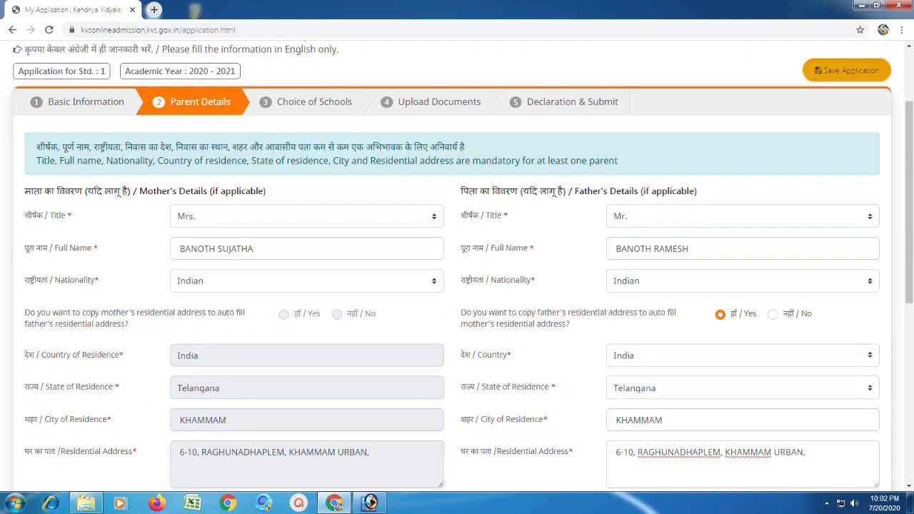
pyautogui.press('Return')
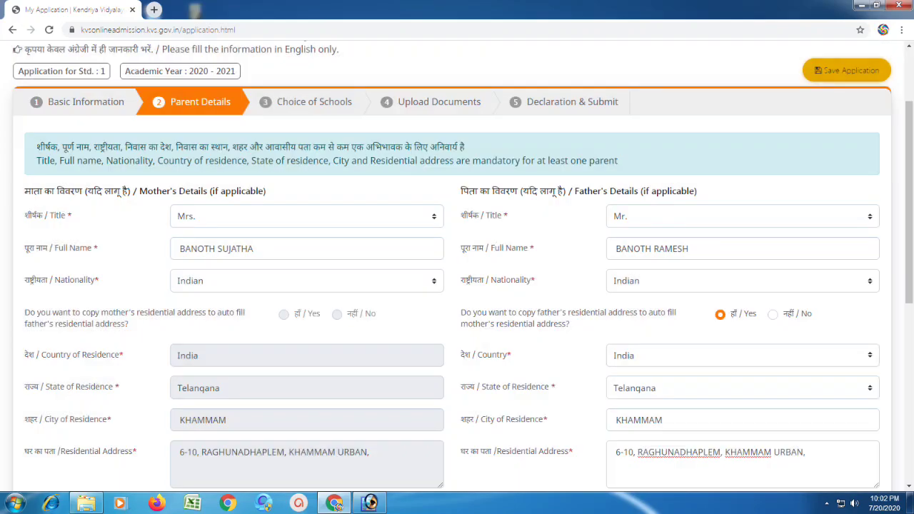
pyautogui.scroll(-6, 457, 286)
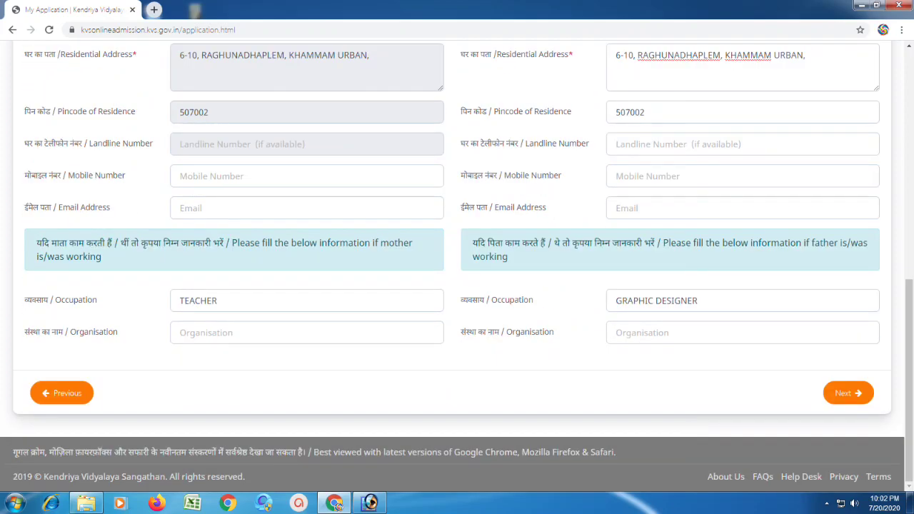
# - On Choice of Schools, set state Telangana and school KV KHAMMAM as the first choice
pyautogui.click(848, 393)
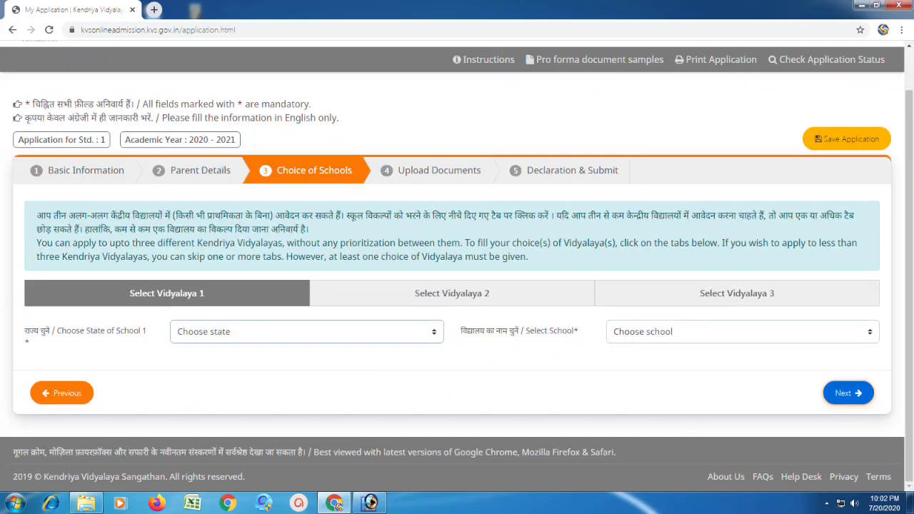
pyautogui.click(307, 332)
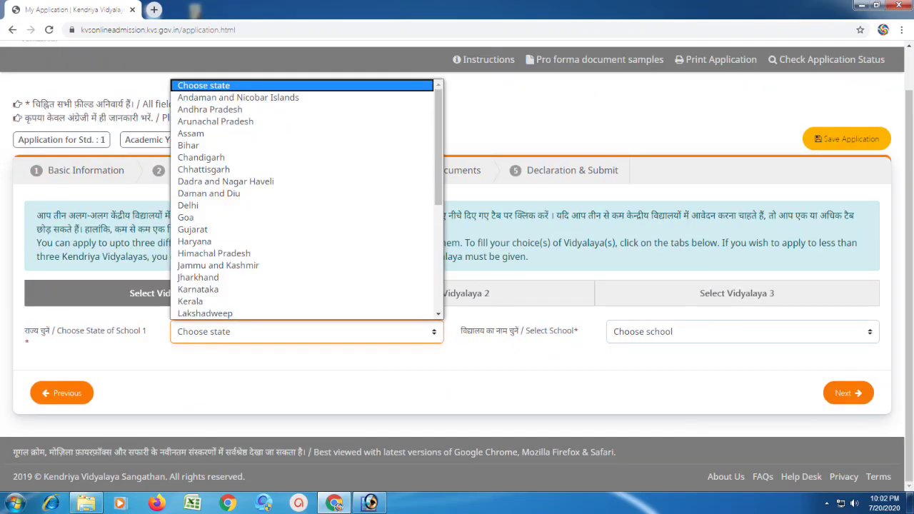
pyautogui.write('te')
pyautogui.press('Return')
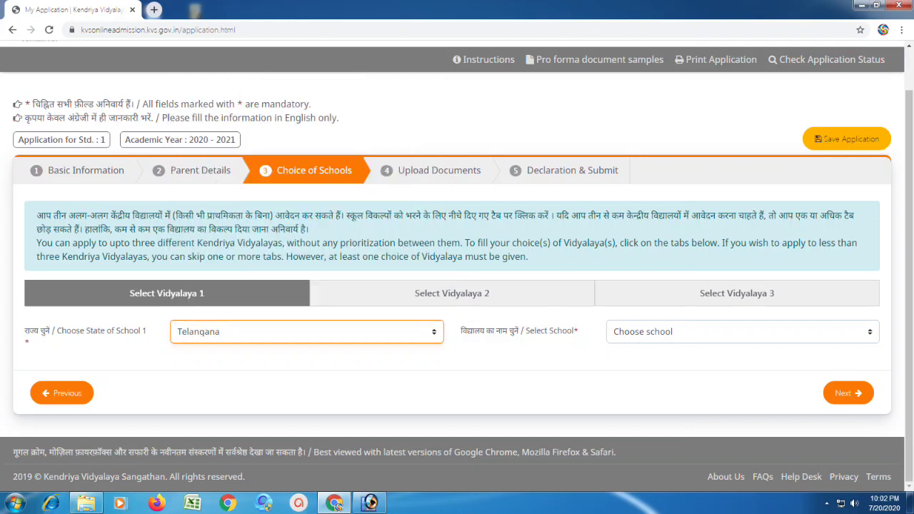
pyautogui.press('Tab')
pyautogui.hotkey('alt', 'Down')
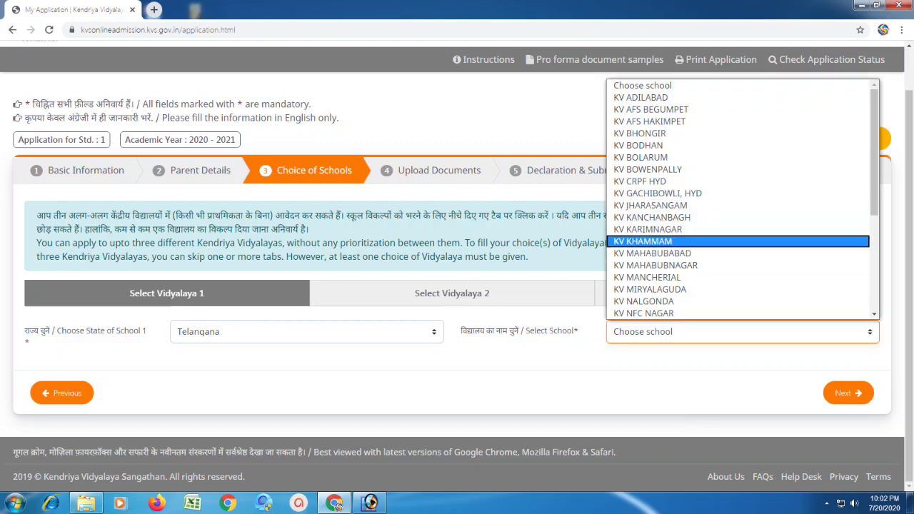
pyautogui.press('Return')
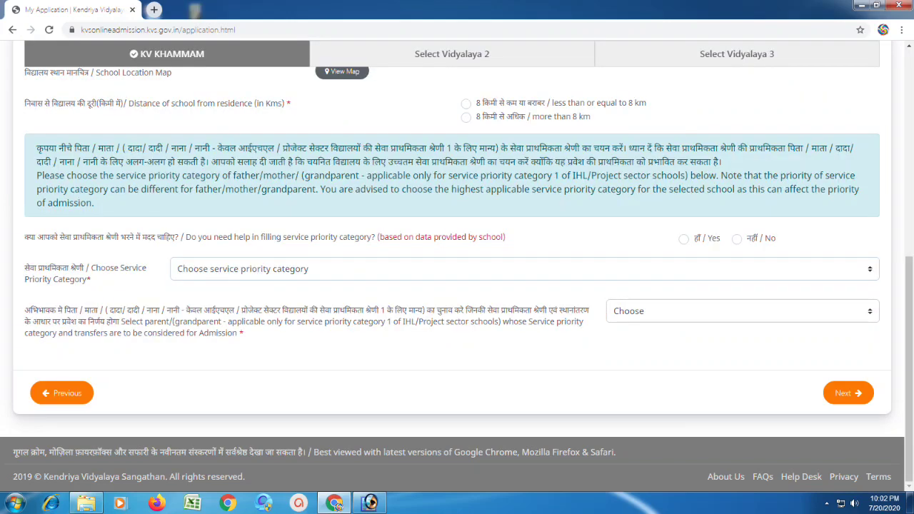
pyautogui.scroll(3, 457, 264)
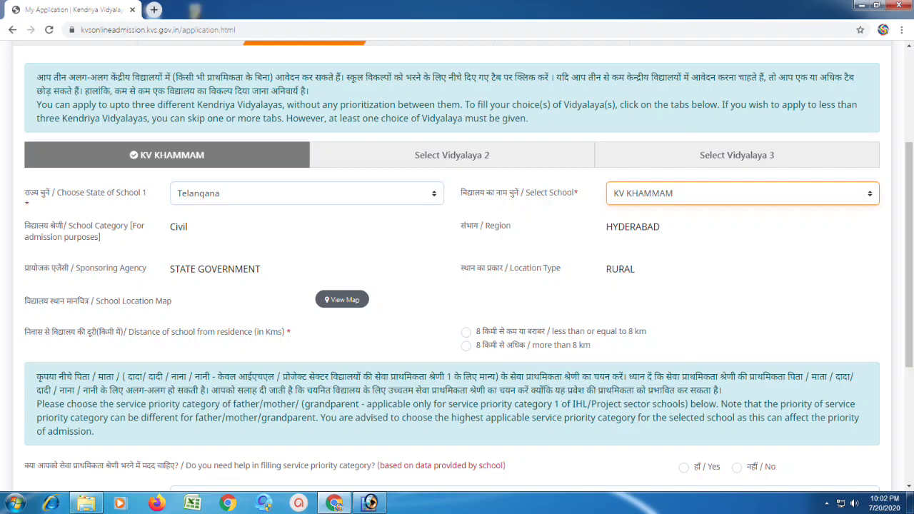
# - Set KV KHAMMAM's distance from residence to 'less than or equal to 8 km'
pyautogui.scroll(-1, 463, 265)
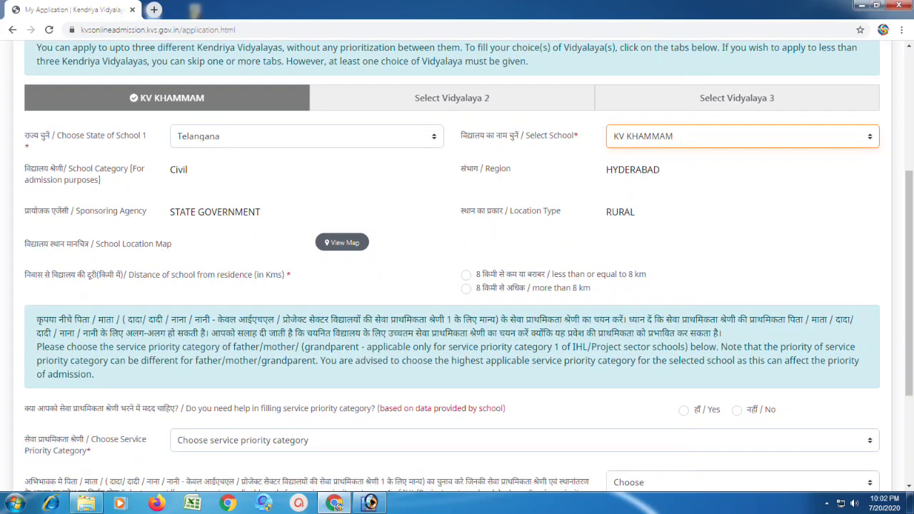
pyautogui.click(466, 276)
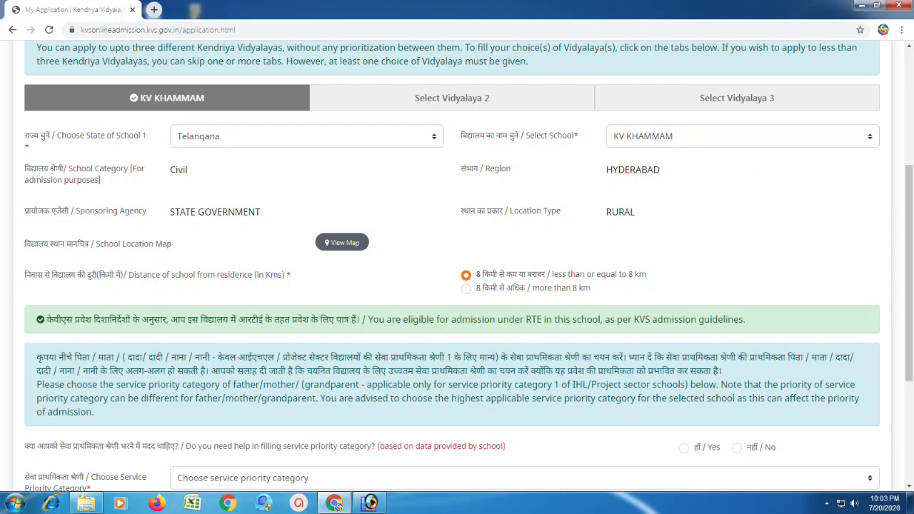
pyautogui.click(466, 289)
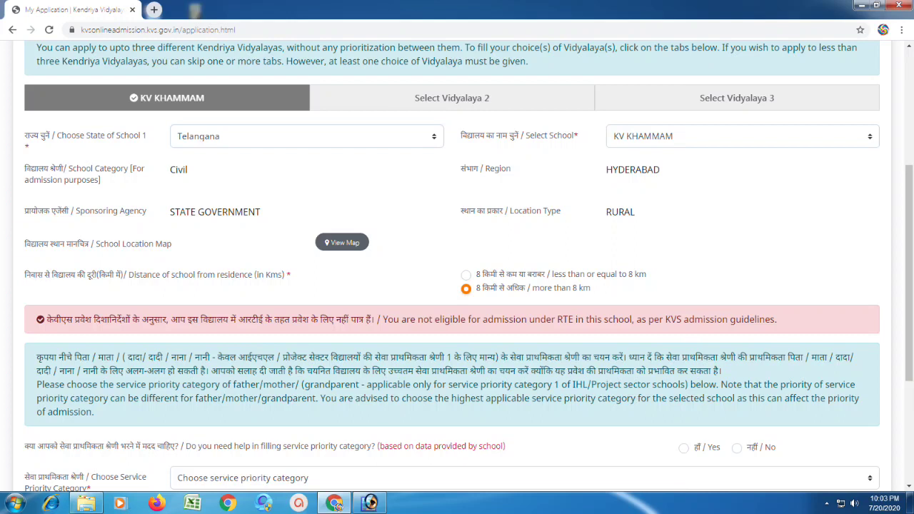
pyautogui.click(466, 276)
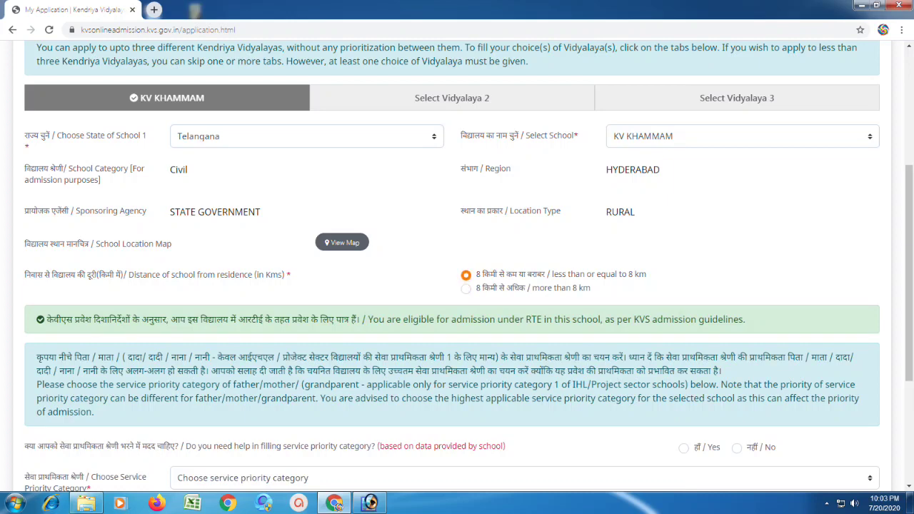
pyautogui.scroll(-3, 457, 271)
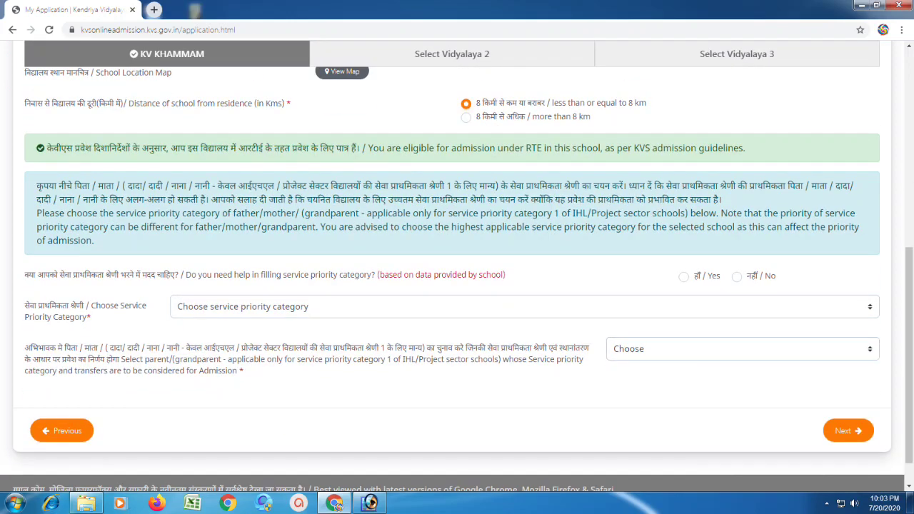
pyautogui.click(524, 307)
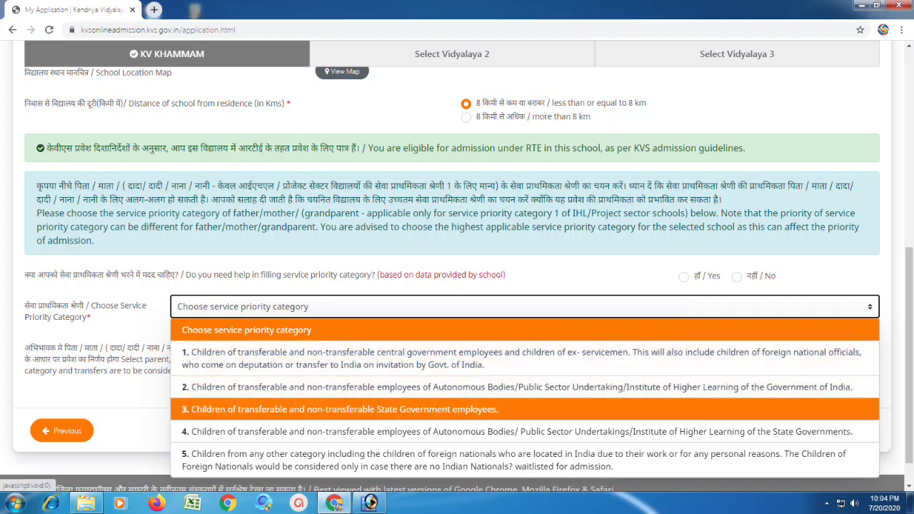
# - Choose service priority category 3 for State Government employees, leaving the employer list unchanged
pyautogui.click(339, 409)
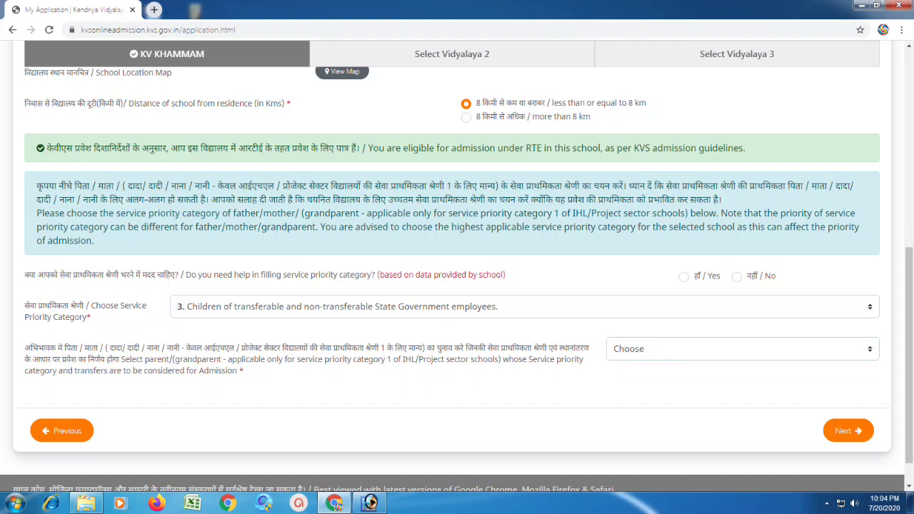
pyautogui.click(683, 277)
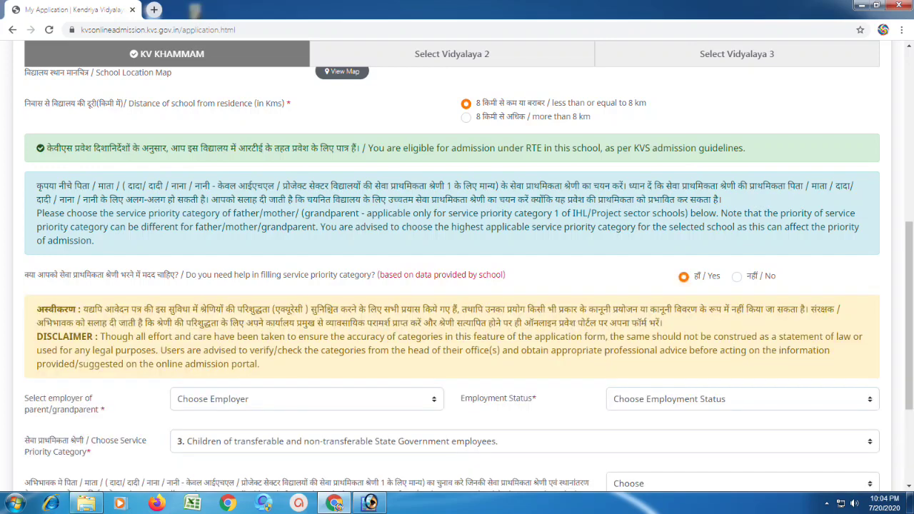
pyautogui.scroll(-3, 457, 278)
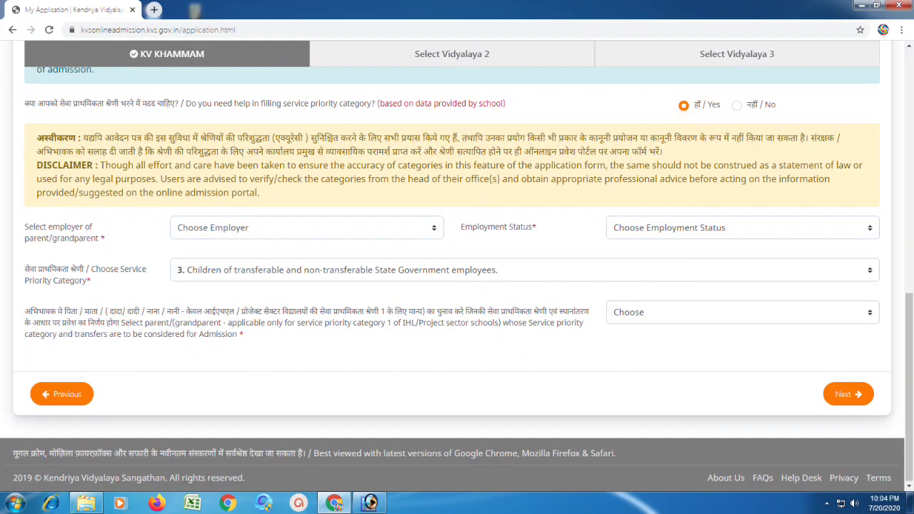
pyautogui.click(307, 228)
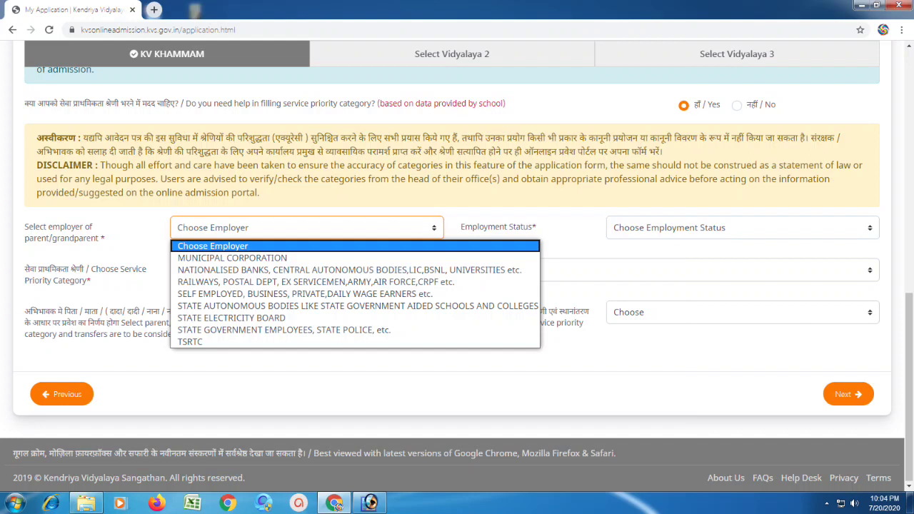
pyautogui.press('Down')
pyautogui.press('Down')
pyautogui.press('Down')
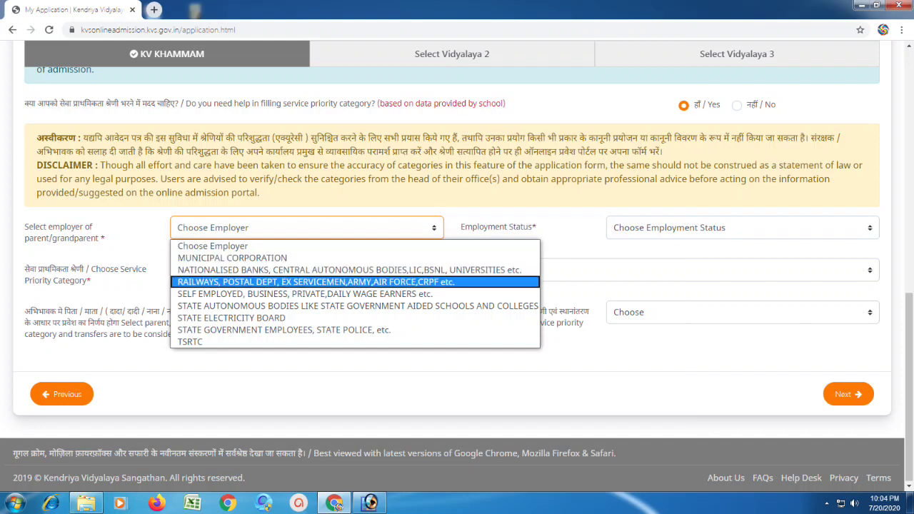
pyautogui.press('Down')
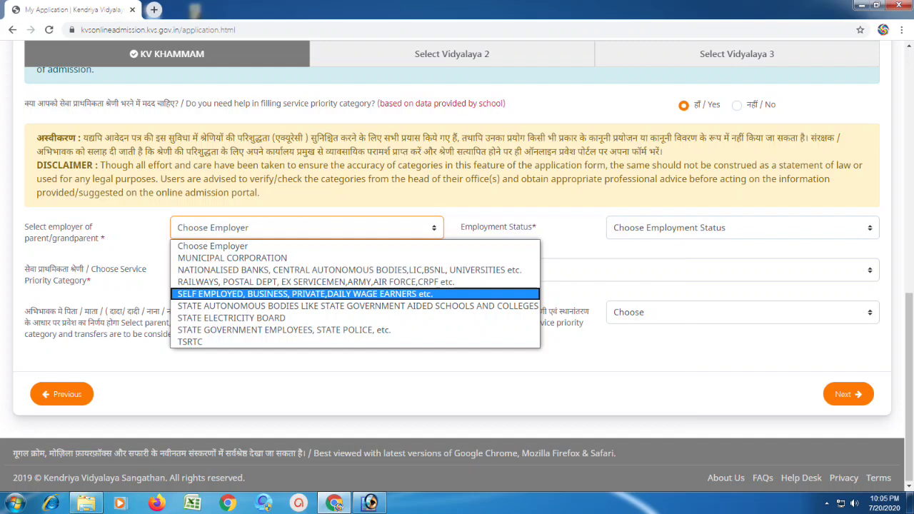
pyautogui.press('Up')
pyautogui.press('Up')
pyautogui.press('Up')
pyautogui.press('Up')
pyautogui.press('Return')
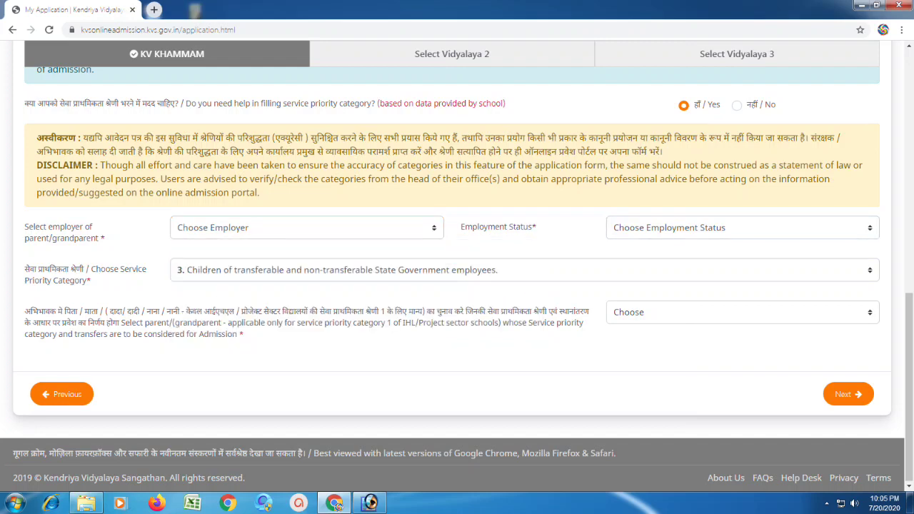
pyautogui.click(736, 104)
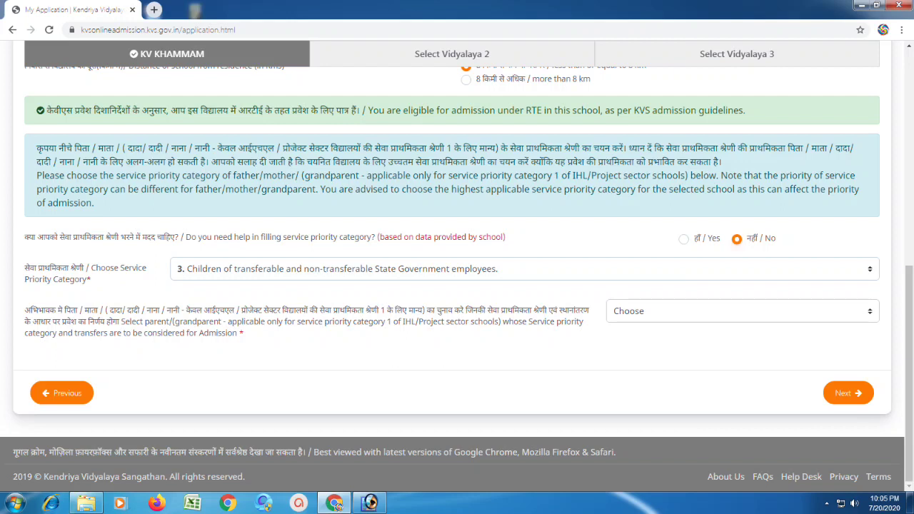
# - Select Mother as the parent considered for the service category
pyautogui.press('Tab')
pyautogui.hotkey('alt', 'Down')
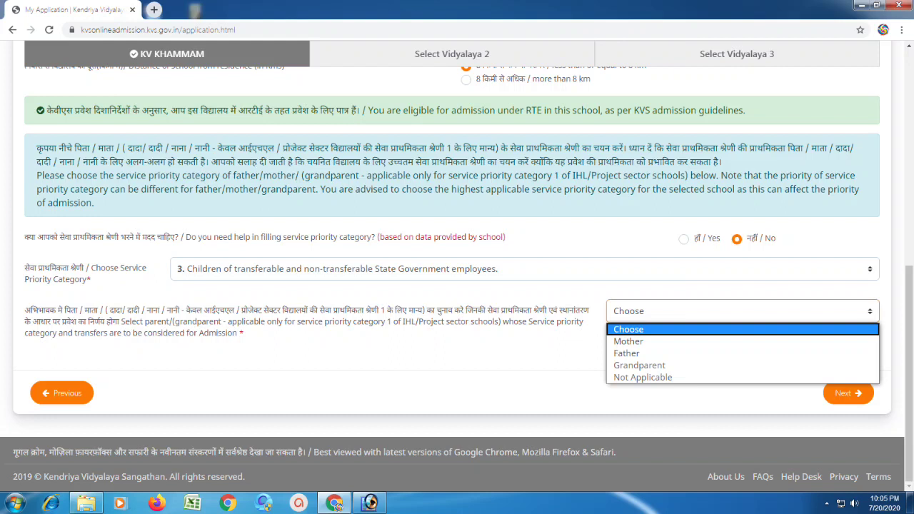
pyautogui.press('Down')
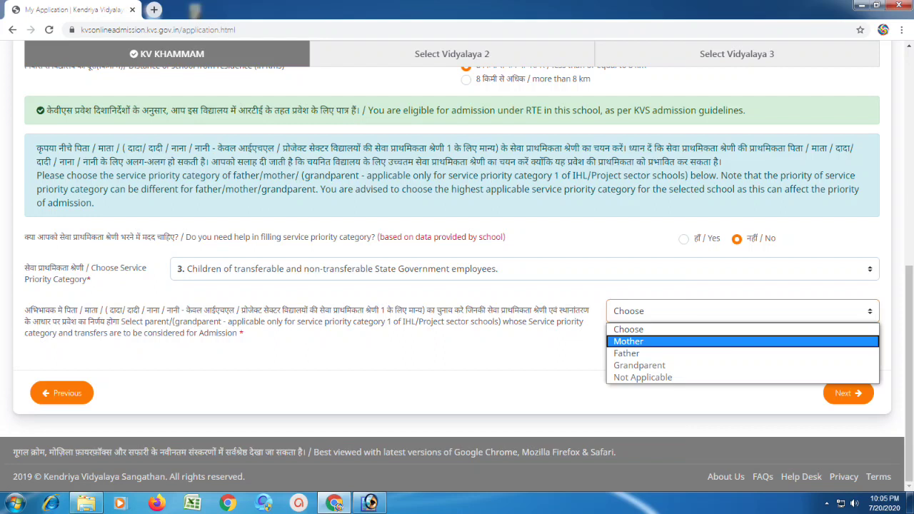
pyautogui.press('Return')
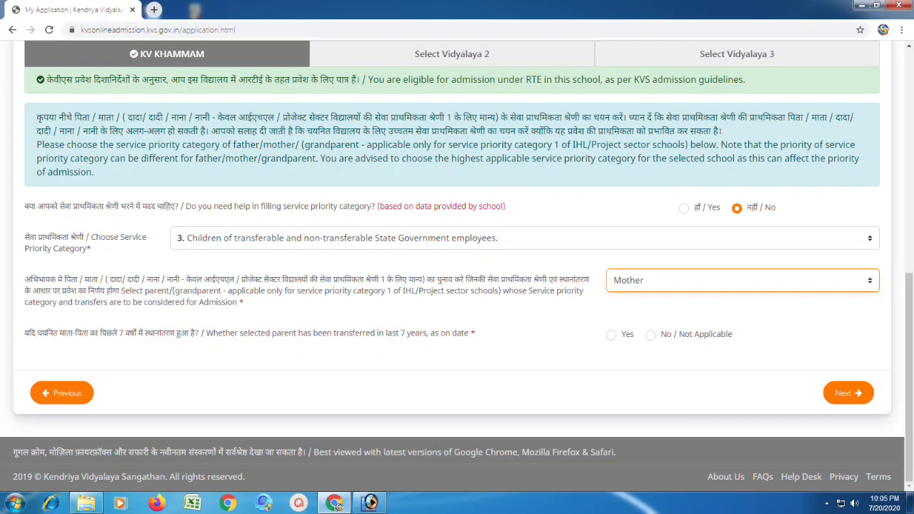
# - Answer No to transfer in the last 7 years and save the application
pyautogui.click(611, 335)
pyautogui.scroll(-2, 611, 335)
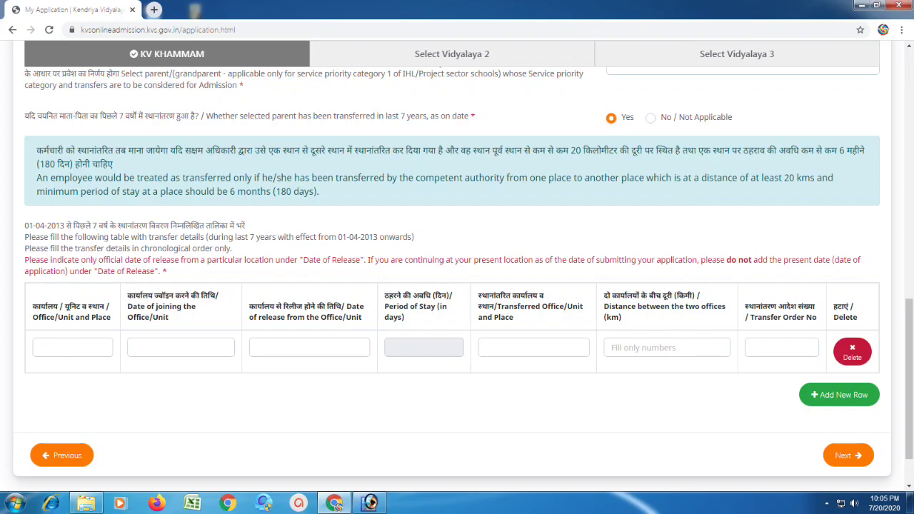
pyautogui.scroll(2, 456, 286)
pyautogui.click(650, 288)
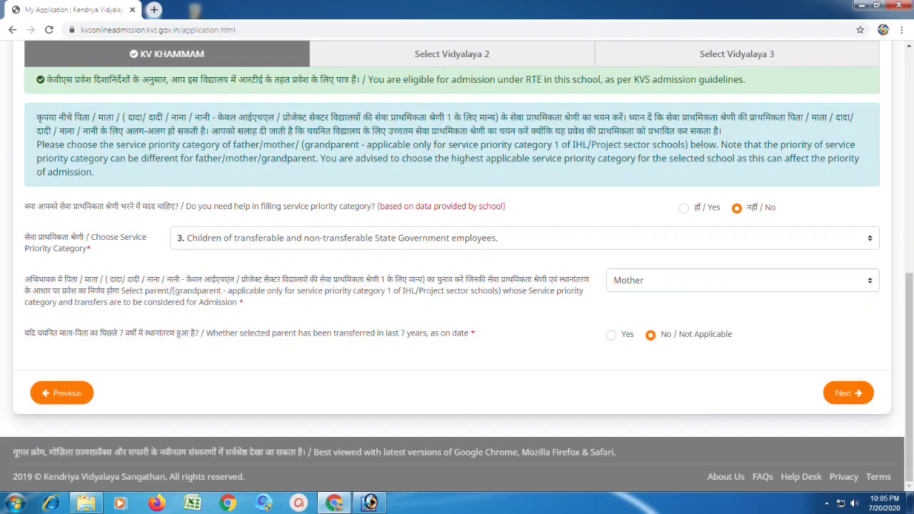
pyautogui.scroll(2, 457, 285)
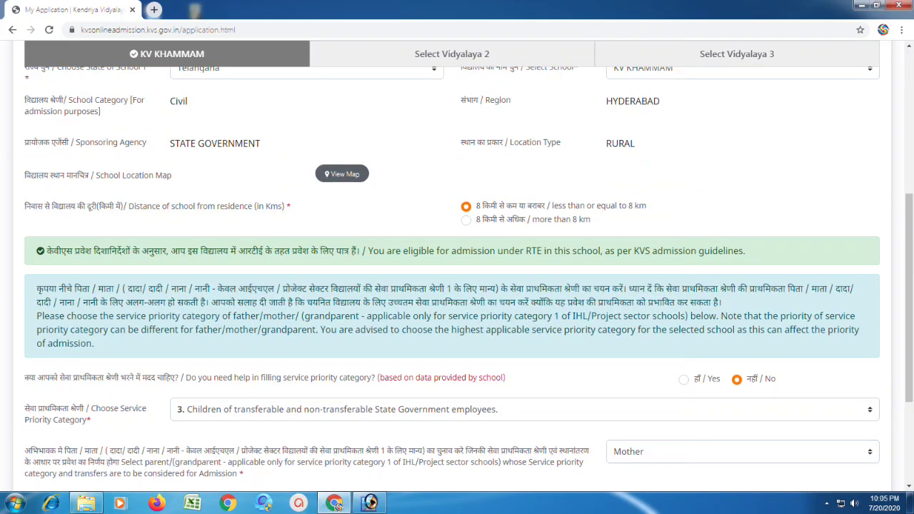
pyautogui.scroll(-2, 457, 285)
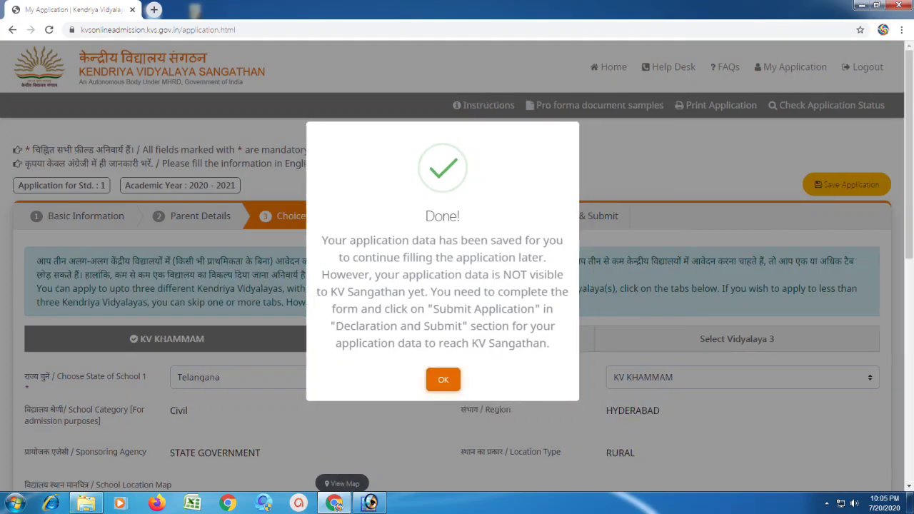
pyautogui.press('Return')
pyautogui.scroll(-8, 457, 285)
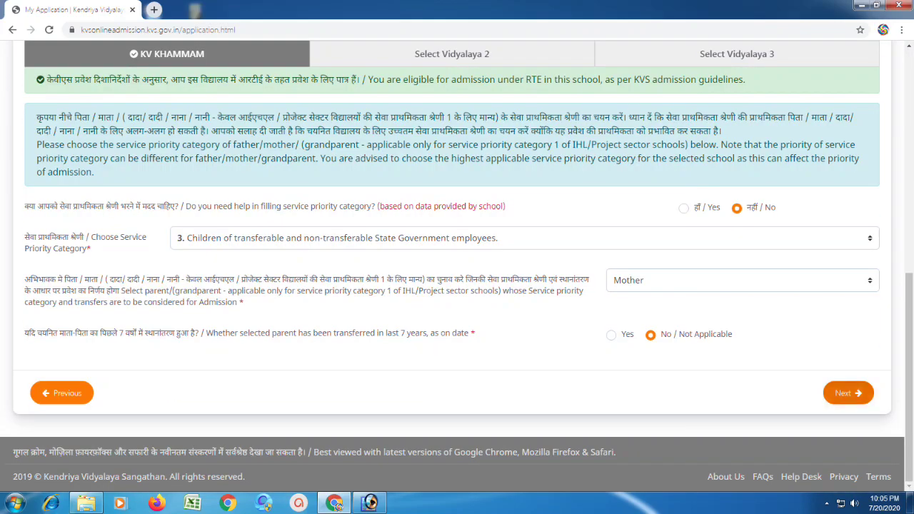
# - Upload dob.jpg as the child's date-of-birth proof
pyautogui.click(849, 393)
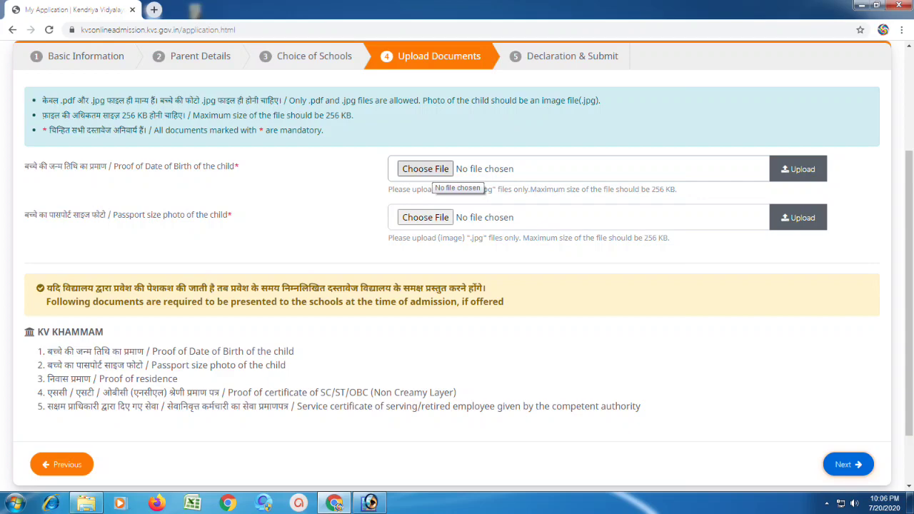
pyautogui.click(428, 169)
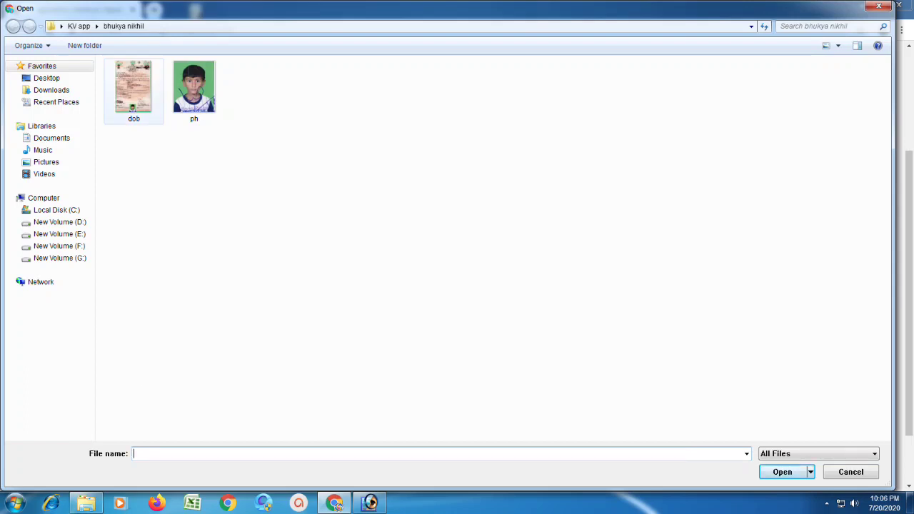
pyautogui.doubleClick(132, 105)
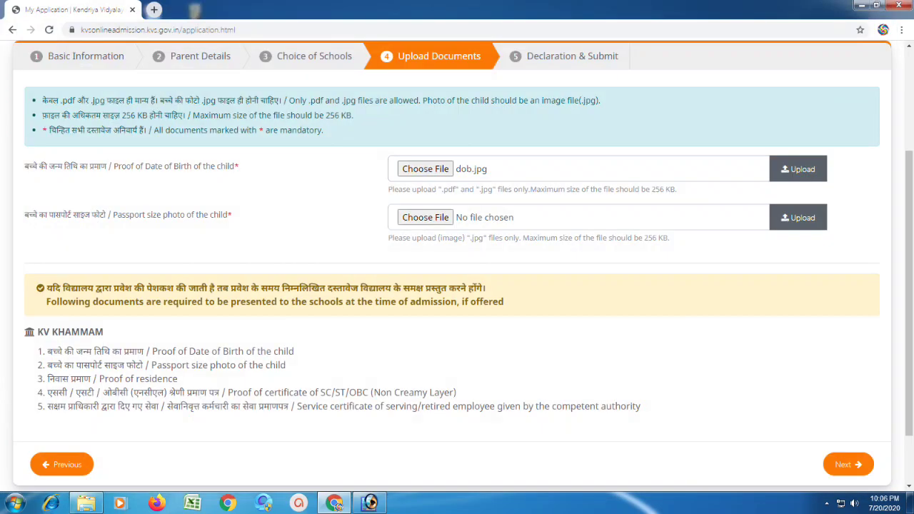
pyautogui.click(798, 169)
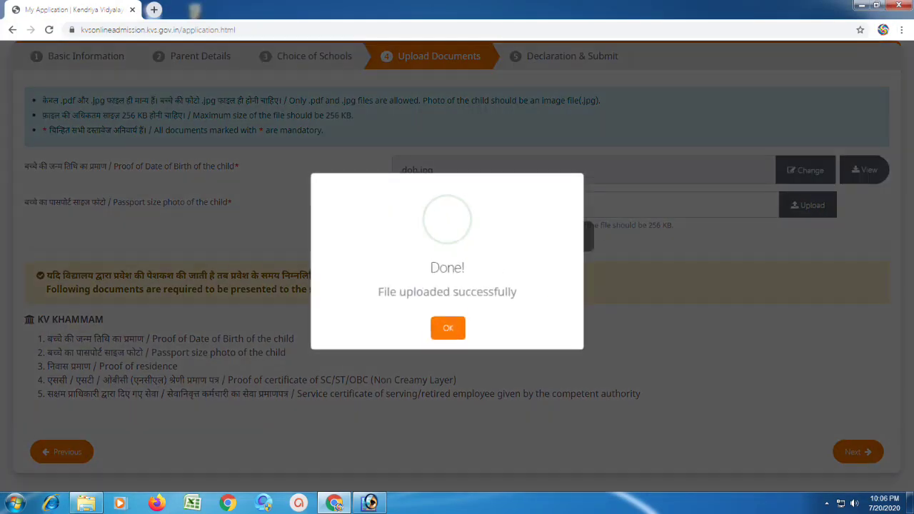
pyautogui.press('Return')
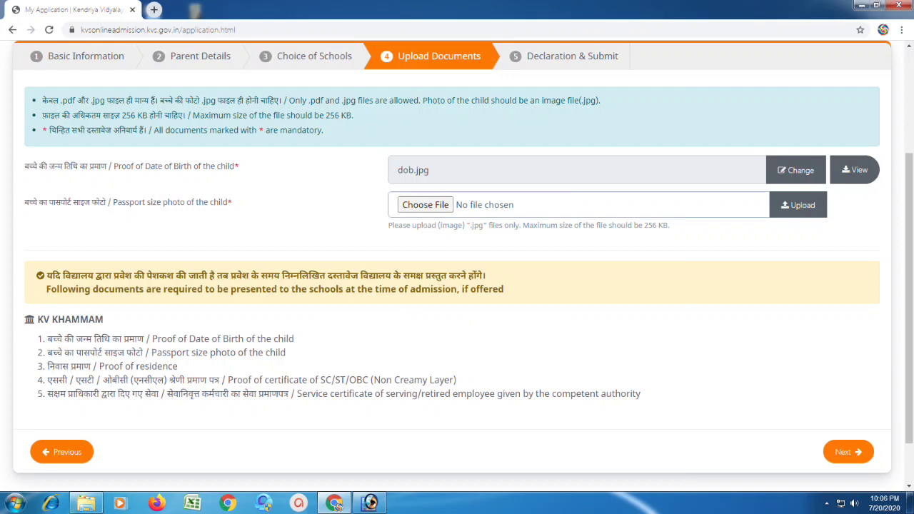
# - Upload ph.jpg as the child's passport photo
pyautogui.click(424, 204)
pyautogui.doubleClick(194, 87)
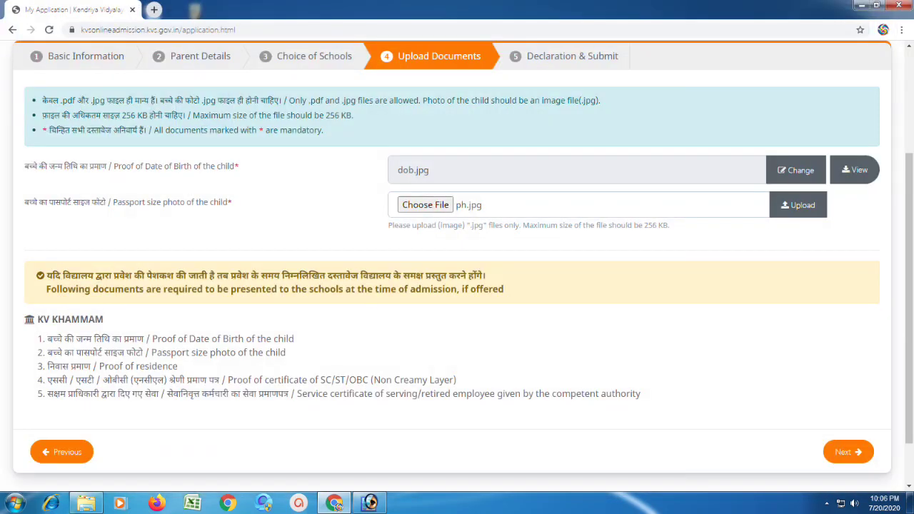
pyautogui.click(797, 205)
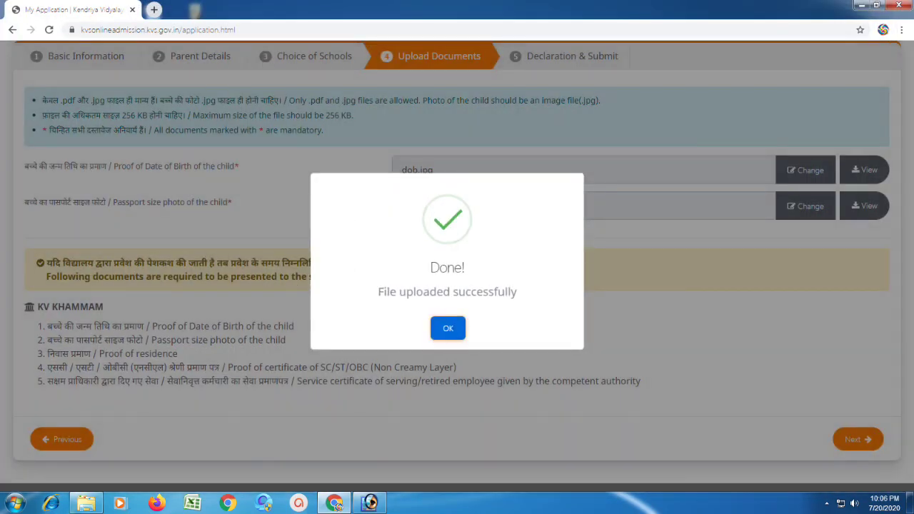
pyautogui.click(443, 325)
pyautogui.scroll(-2, 452, 265)
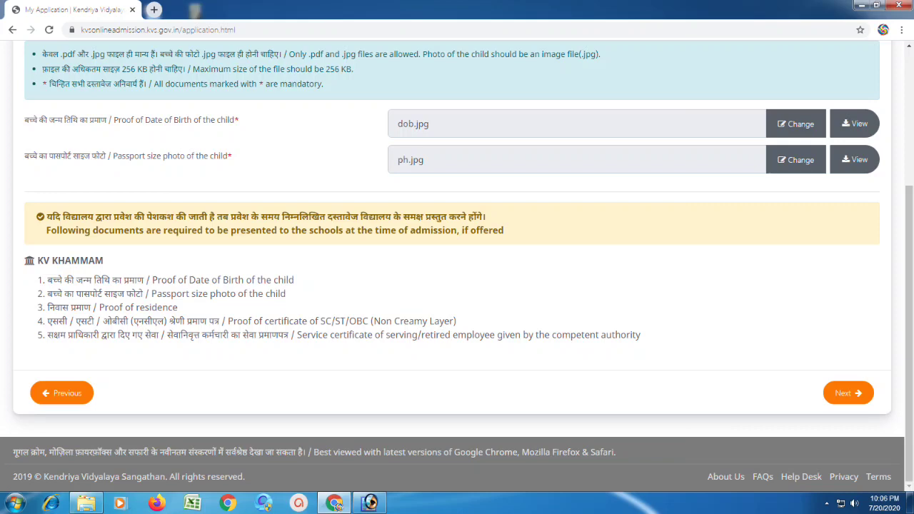
pyautogui.scroll(2, 457, 262)
pyautogui.scroll(-2, 457, 263)
# - Move to the declaration step, agree to the parent's declaration, and save the application
pyautogui.click(848, 393)
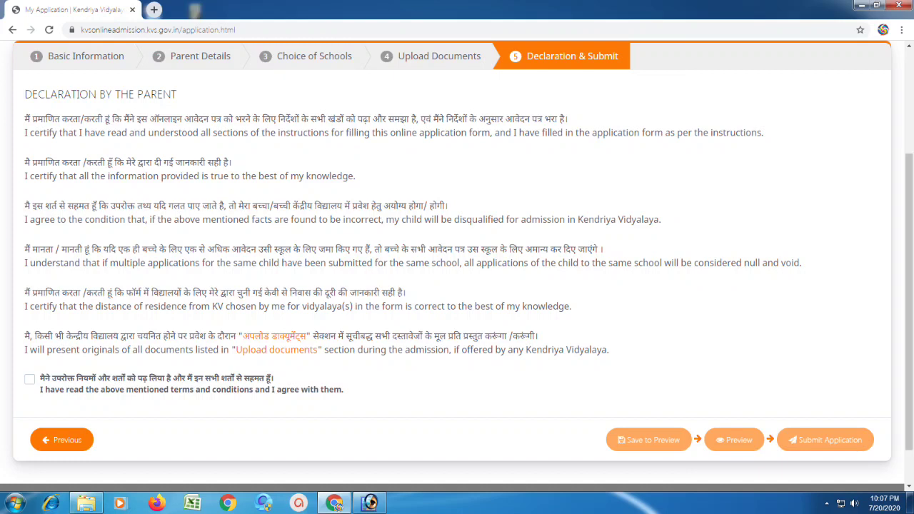
pyautogui.click(29, 379)
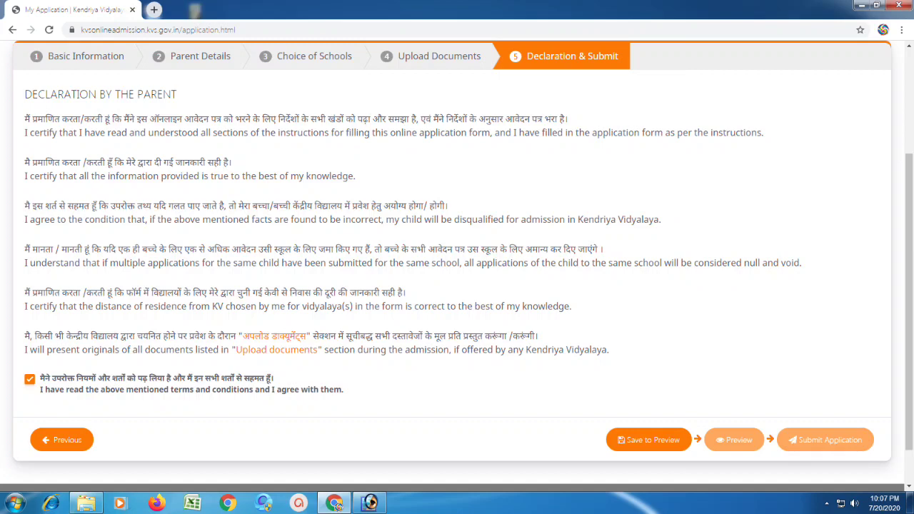
pyautogui.click(648, 439)
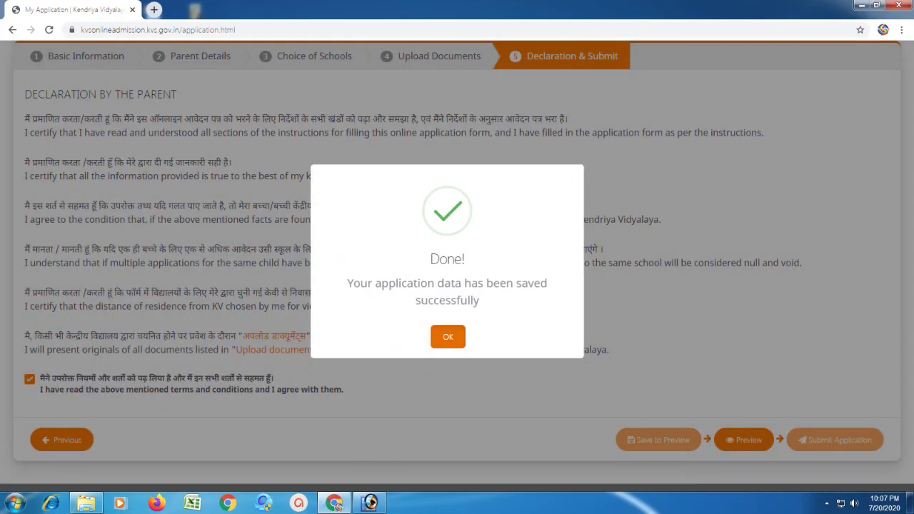
pyautogui.click(448, 336)
# - Review the saved application's preview, then close it to return to the form
pyautogui.click(736, 440)
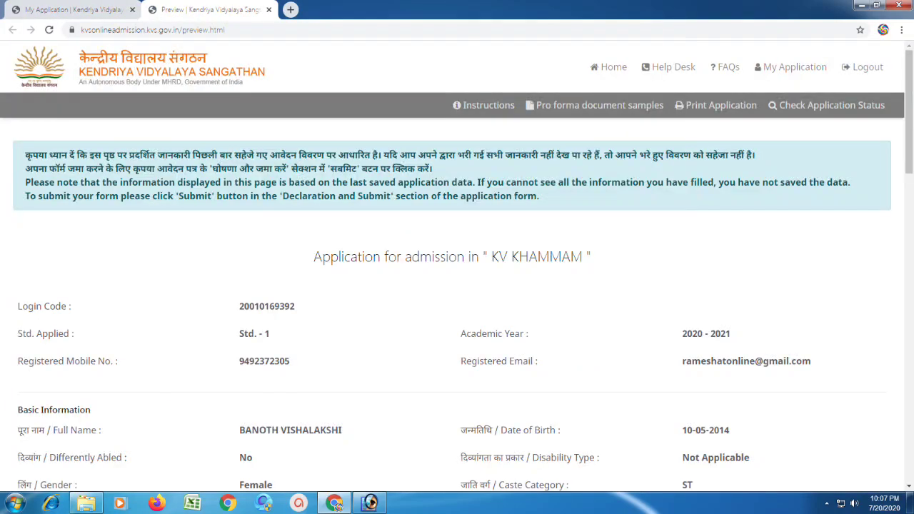
pyautogui.scroll(-15, 457, 286)
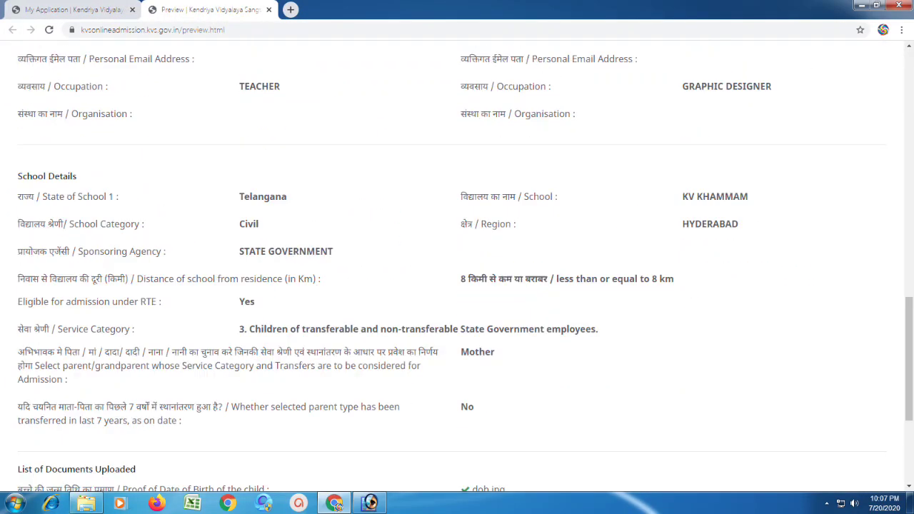
pyautogui.scroll(-5, 457, 286)
pyautogui.scroll(20, 457, 286)
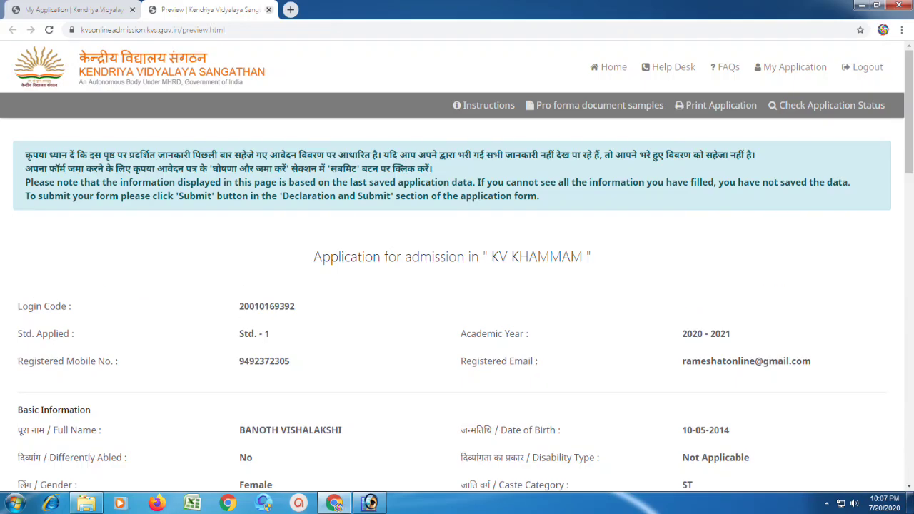
pyautogui.click(269, 9)
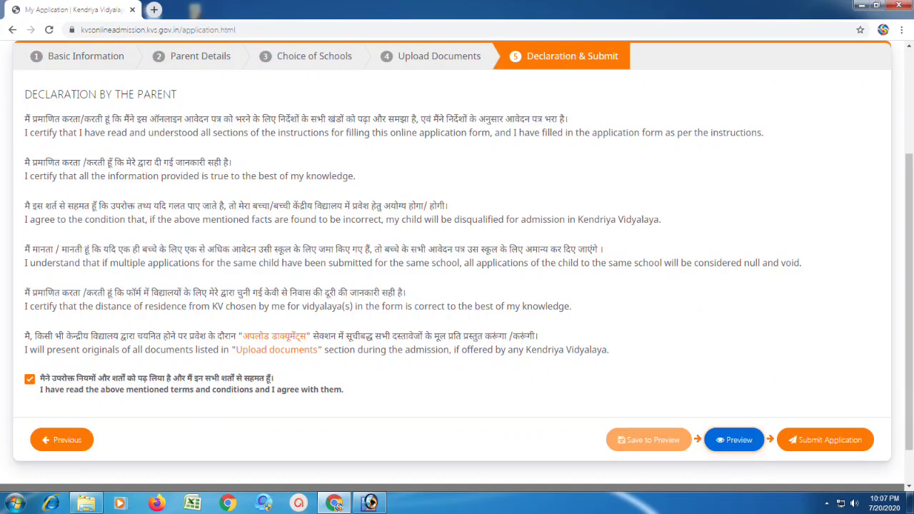
# - Confirm submitting the application and verify it with the received one-time password
pyautogui.click(825, 439)
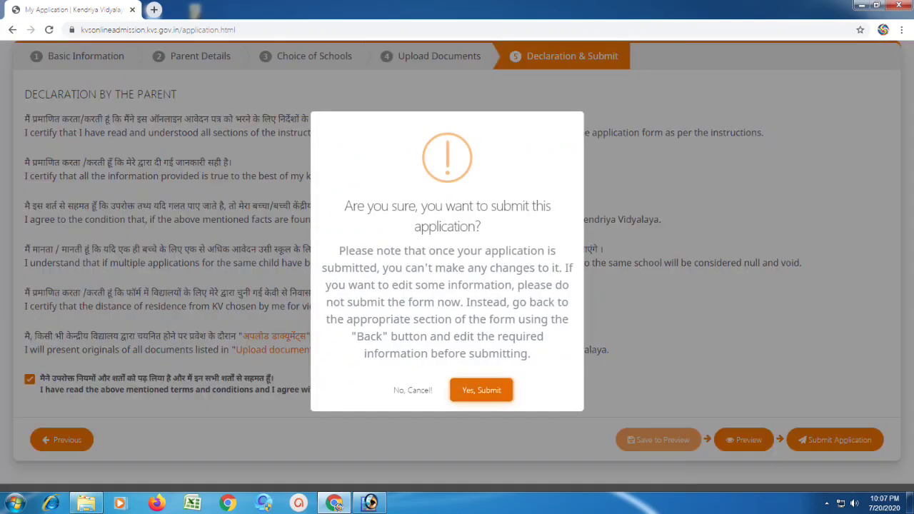
pyautogui.click(481, 390)
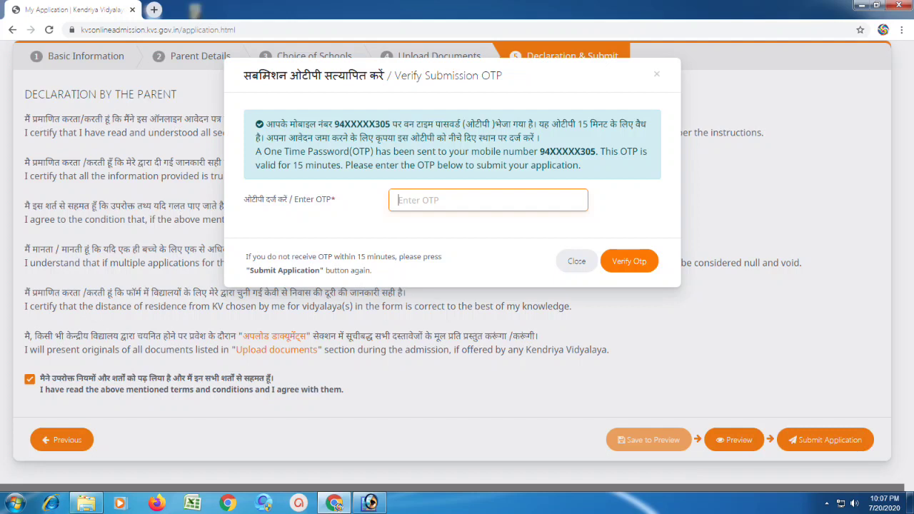
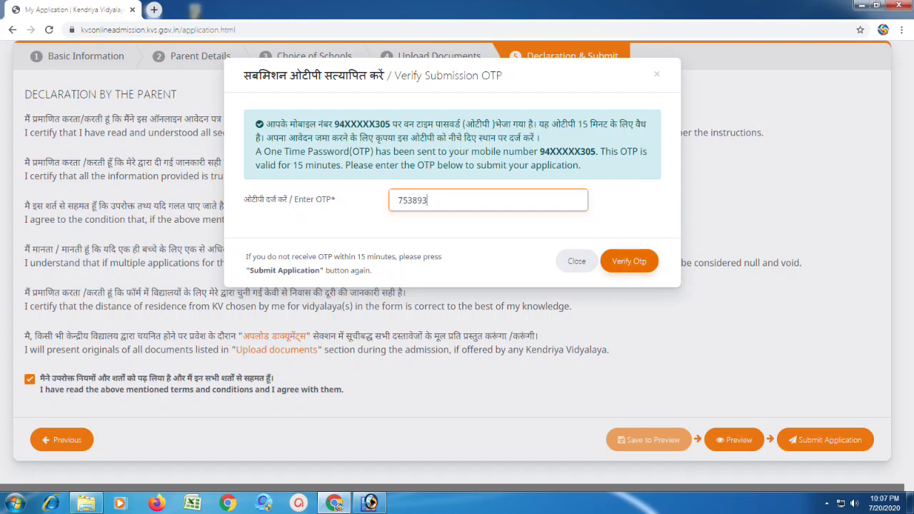
pyautogui.click(629, 261)
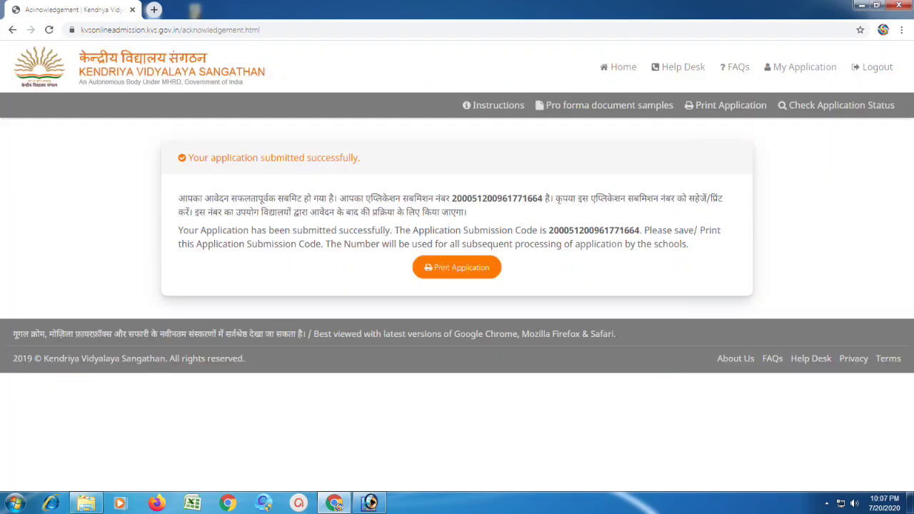
# - Print the submitted KV KHAMMAM application to PDF under the suggested name, overwriting the existing file
pyautogui.click(457, 267)
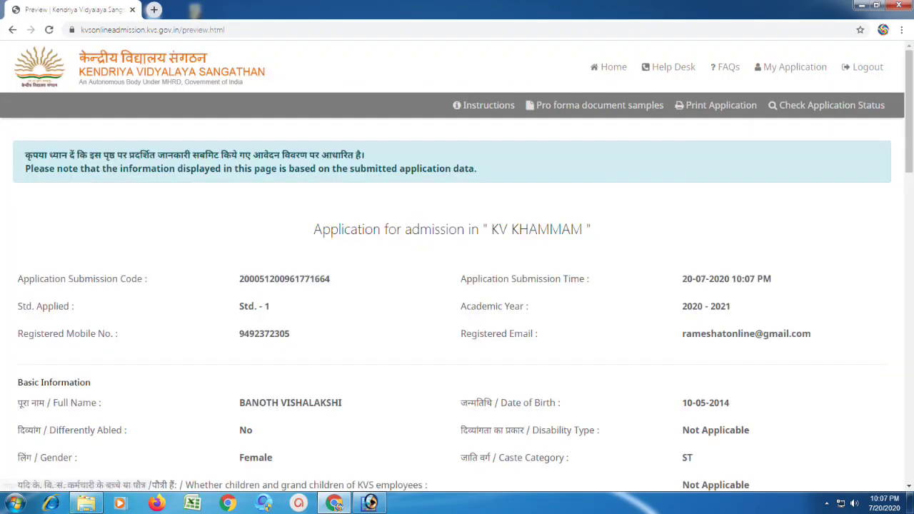
pyautogui.scroll(-3, 457, 267)
pyautogui.scroll(-15, 457, 267)
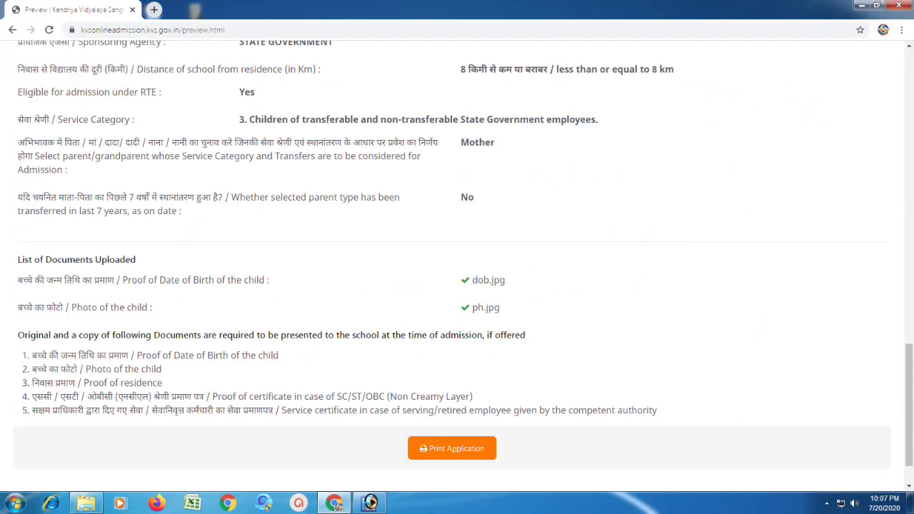
pyautogui.click(452, 393)
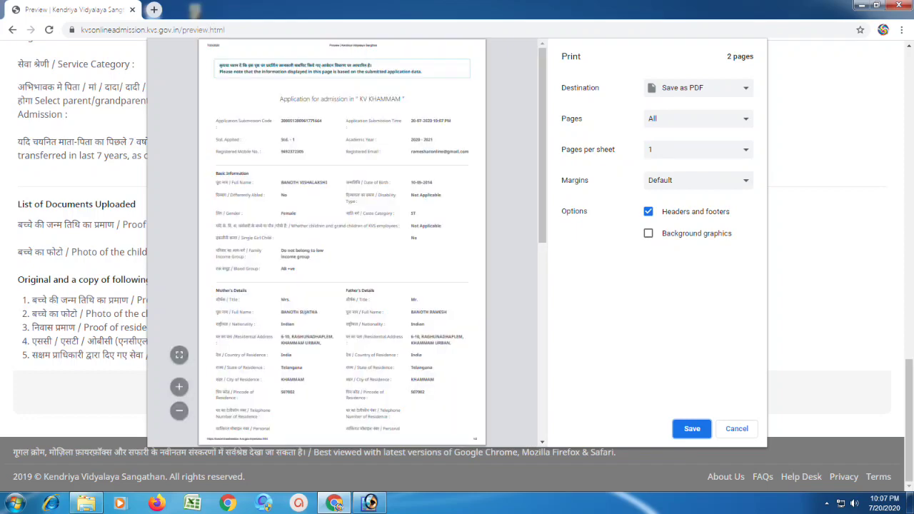
pyautogui.click(691, 428)
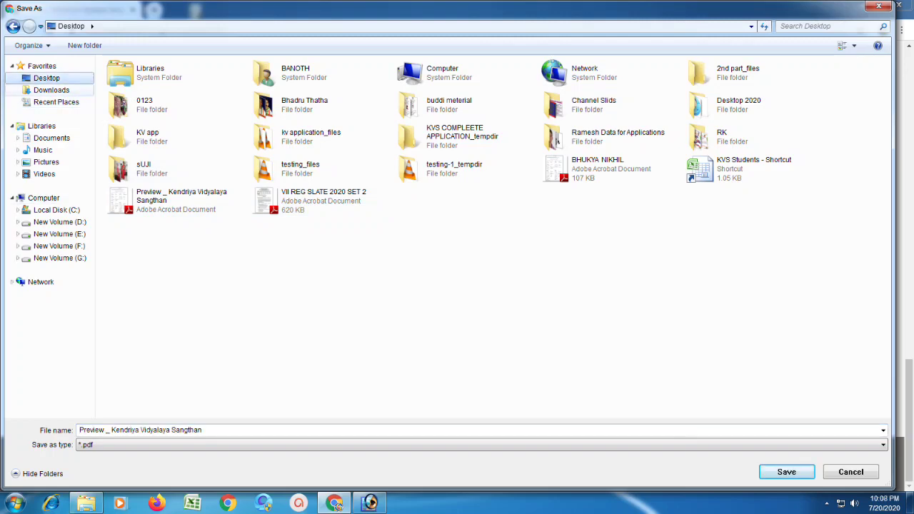
pyautogui.press('Return')
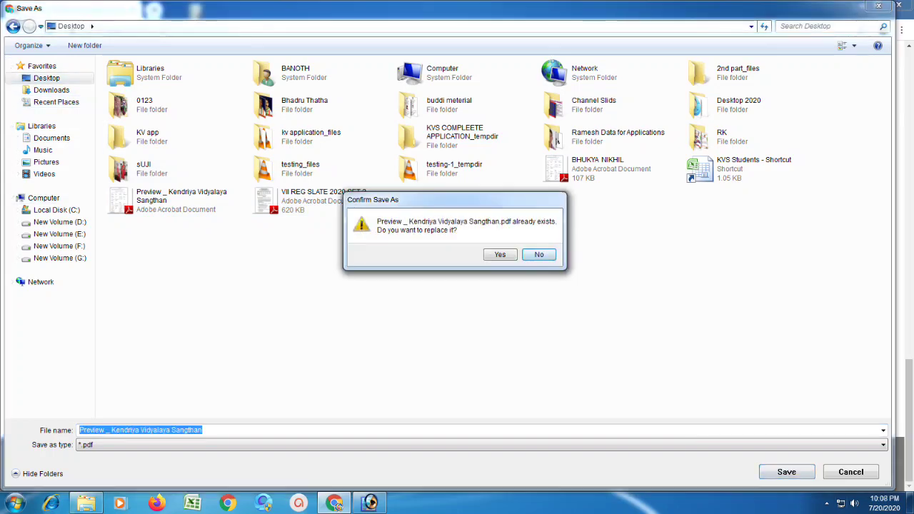
pyautogui.press('Return')
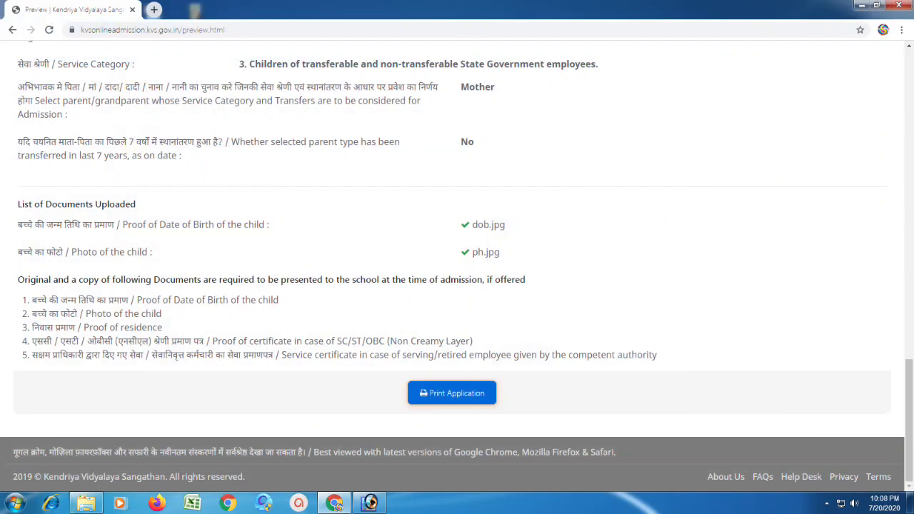
pyautogui.scroll(3, 457, 268)
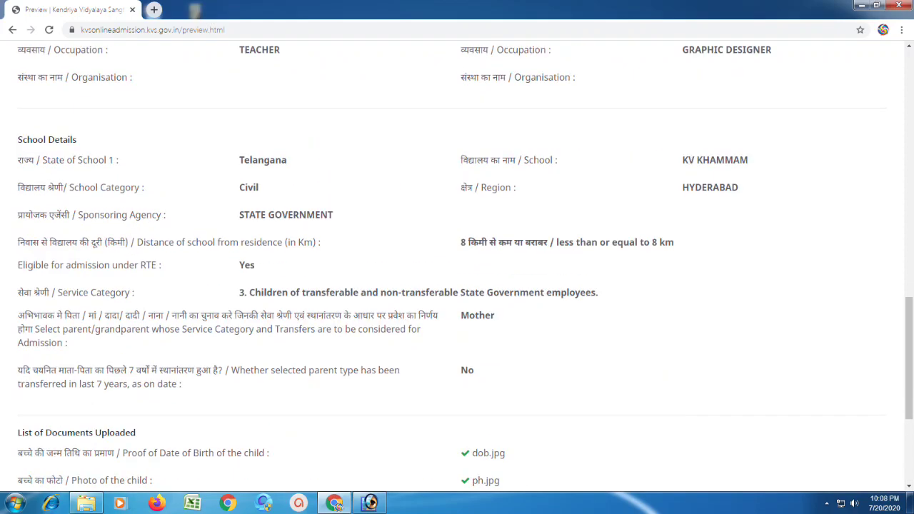
pyautogui.scroll(5, 457, 268)
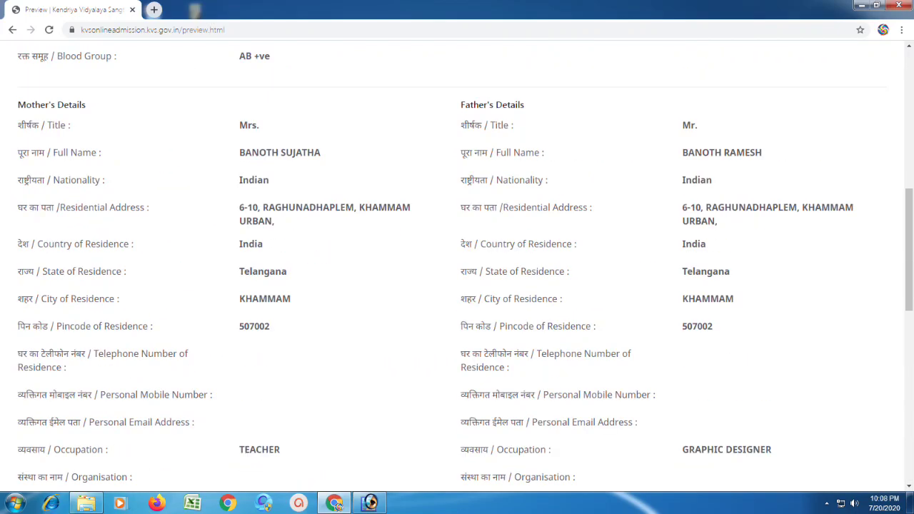
pyautogui.scroll(3, 457, 268)
pyautogui.scroll(4, 457, 269)
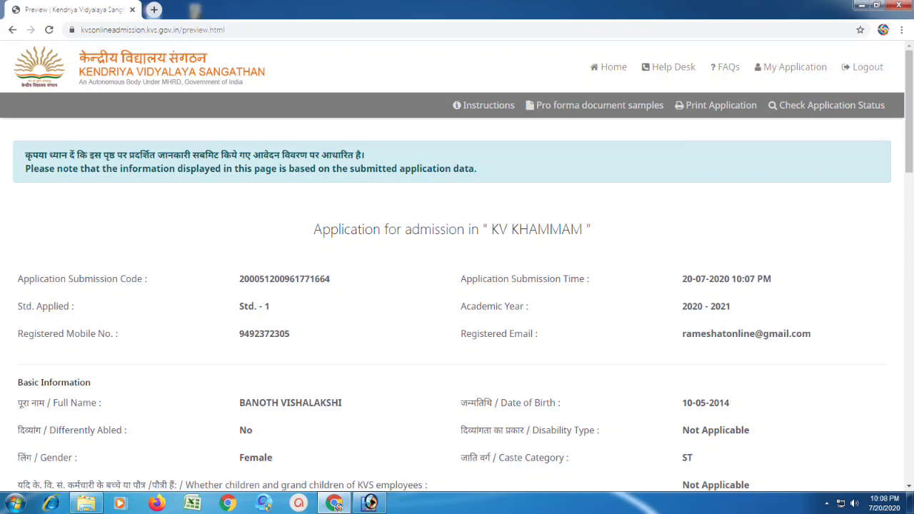